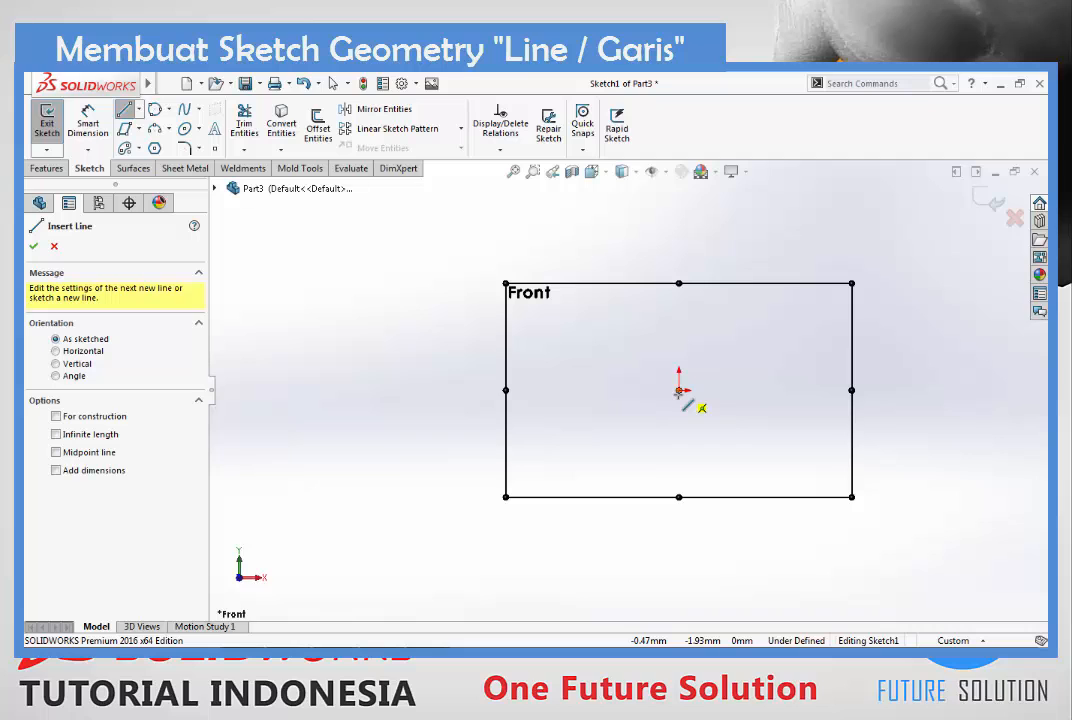
# - Sketch connected lines from the origin: one horizontal, one slanting up to the right, a perpendicular one up-left, and a perpendicular return about 36 mm long
pyautogui.click(680, 390)
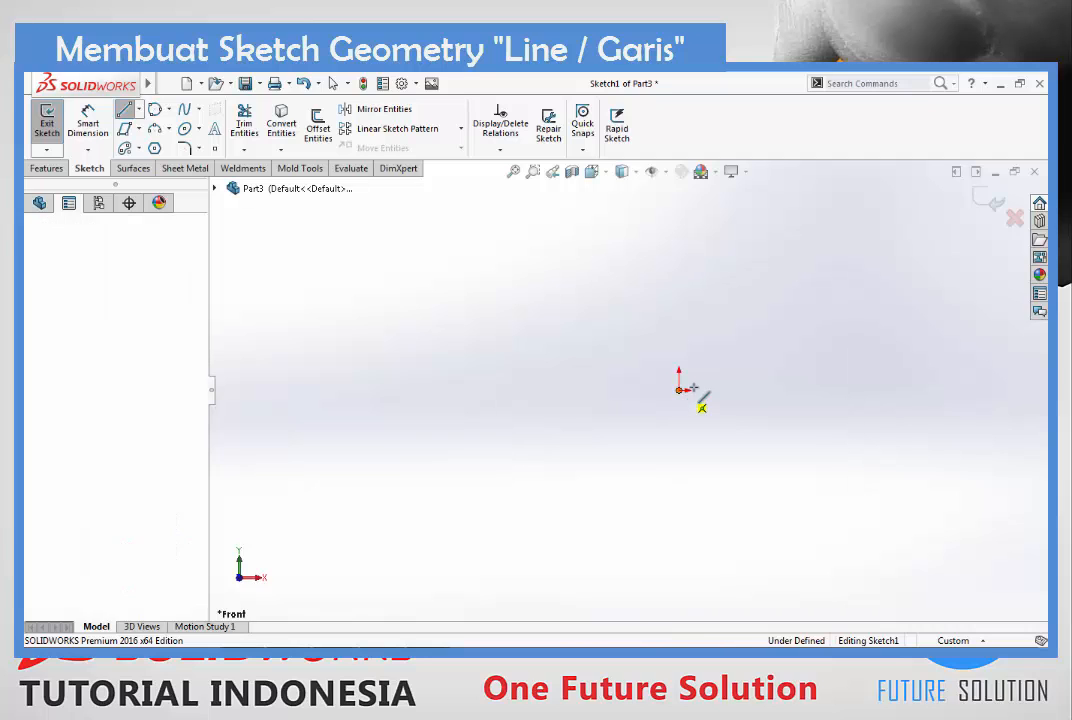
pyautogui.click(847, 391)
pyautogui.click(921, 270)
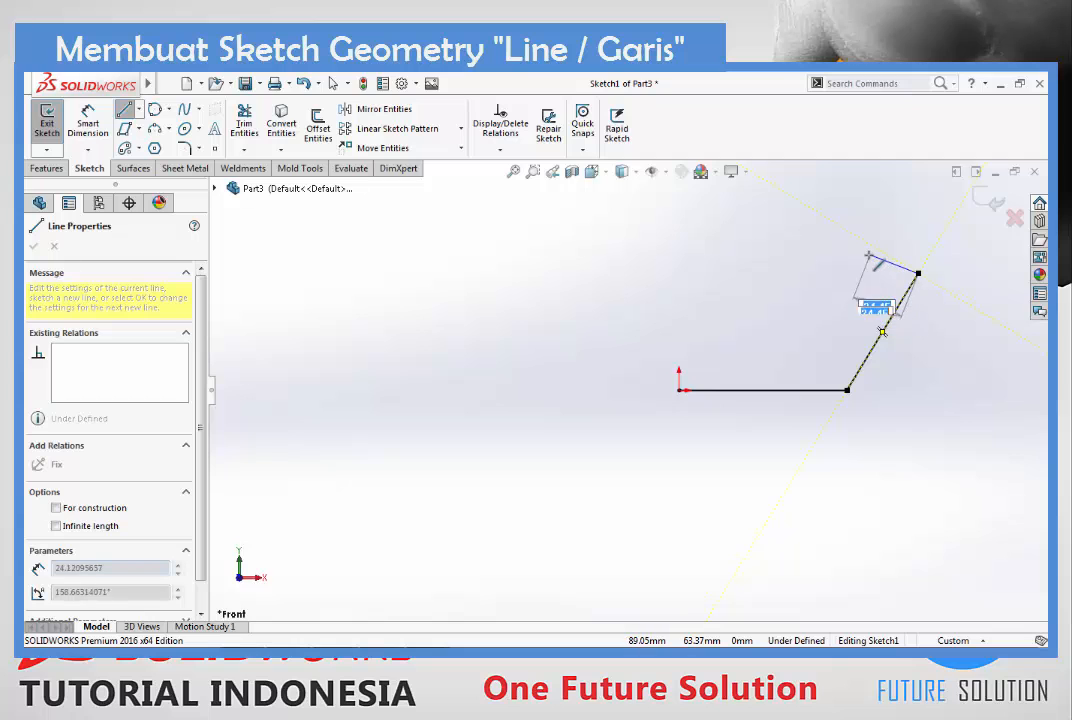
pyautogui.scroll(2, 900, 240)
pyautogui.scroll(1, 905, 232)
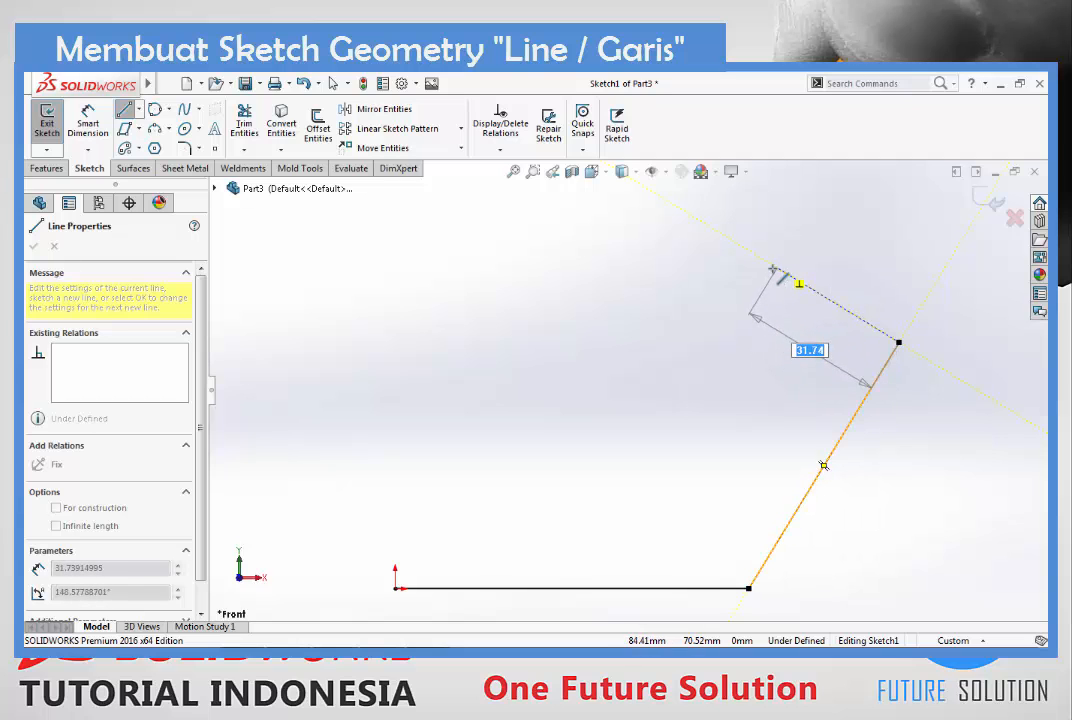
pyautogui.click(729, 238)
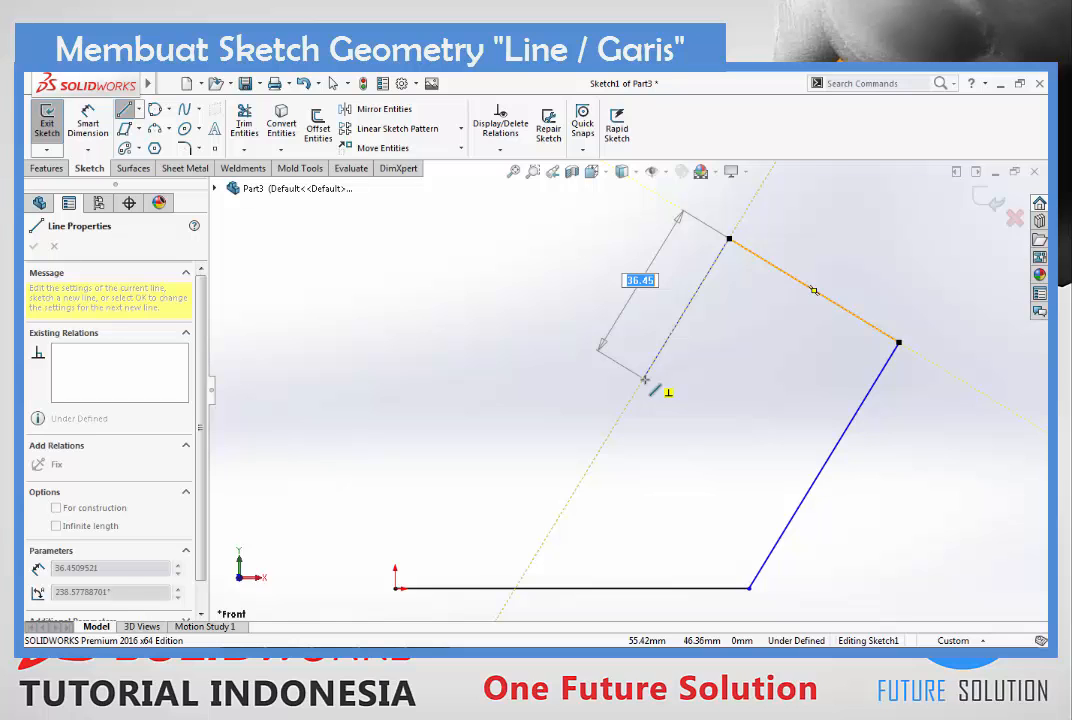
pyautogui.click(645, 378)
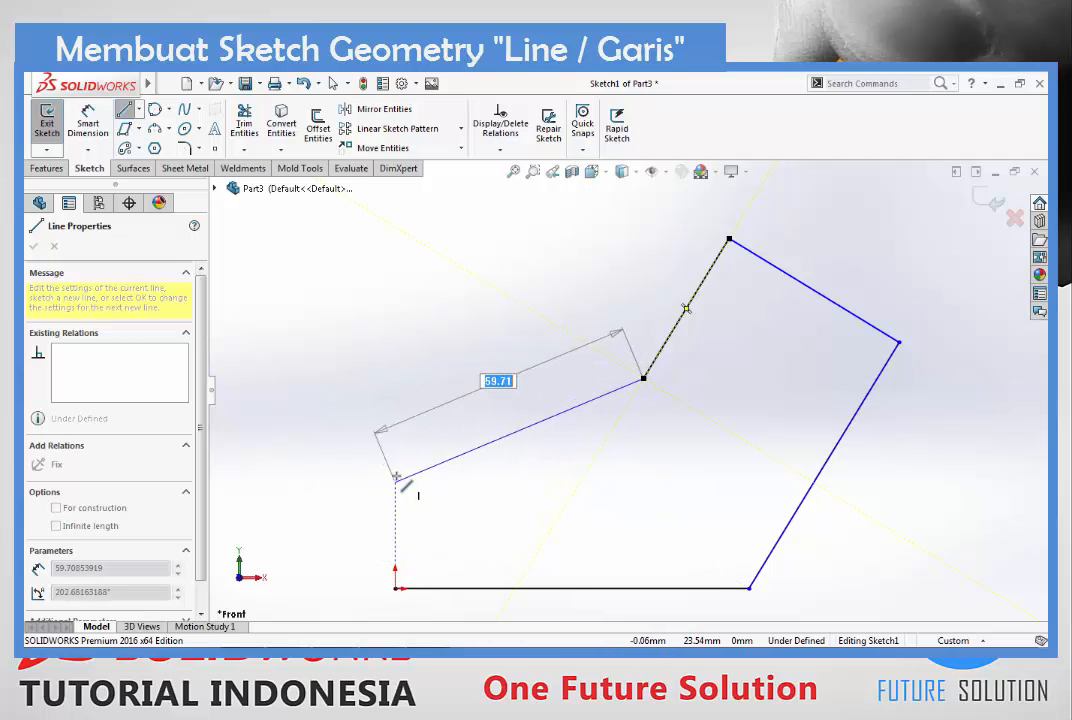
# - Close the profile with a horizontal line ending above the origin and a vertical line about 47 mm long down to the origin
pyautogui.doubleClick(396, 378)
pyautogui.click(395, 378)
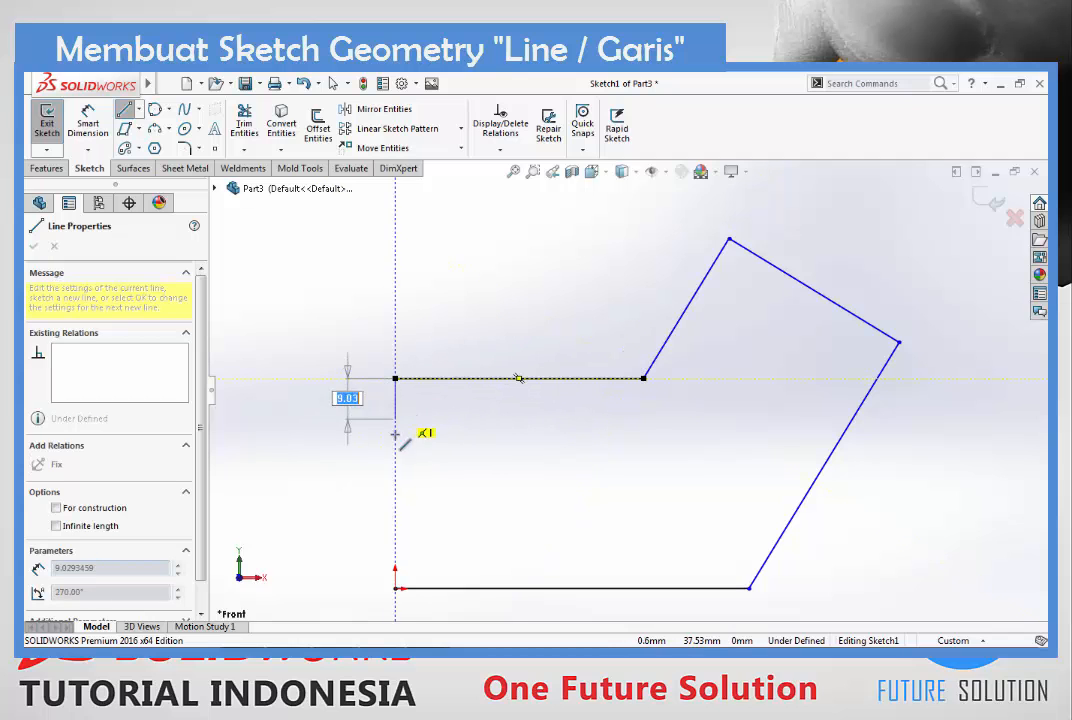
pyautogui.click(397, 589)
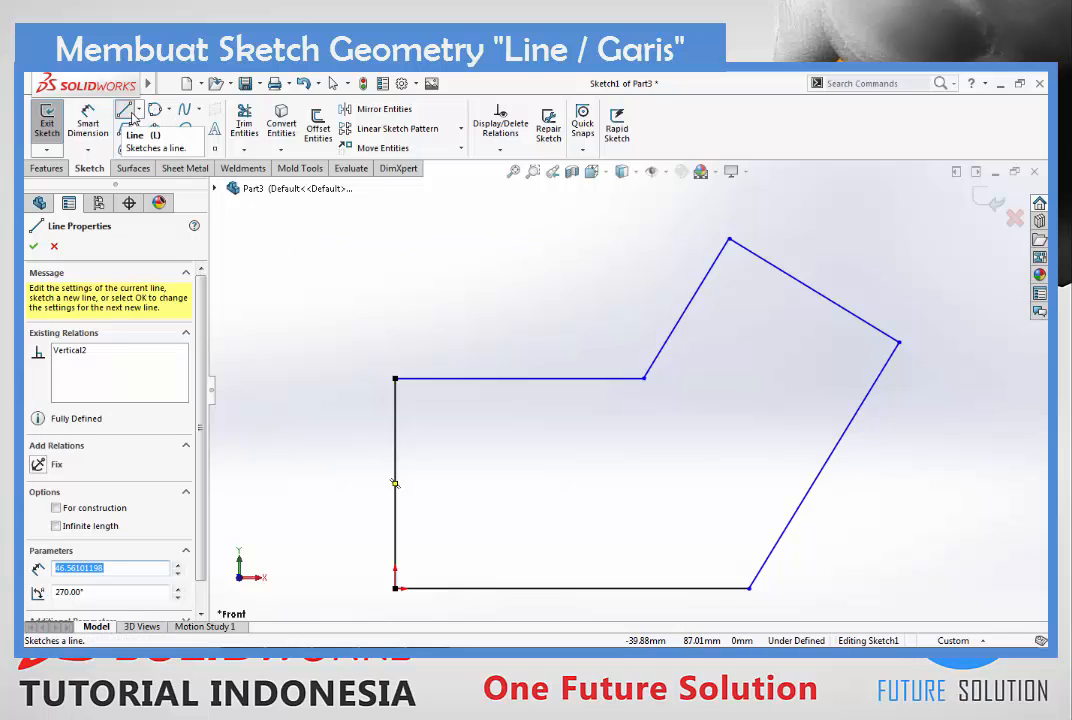
pyautogui.click(131, 115)
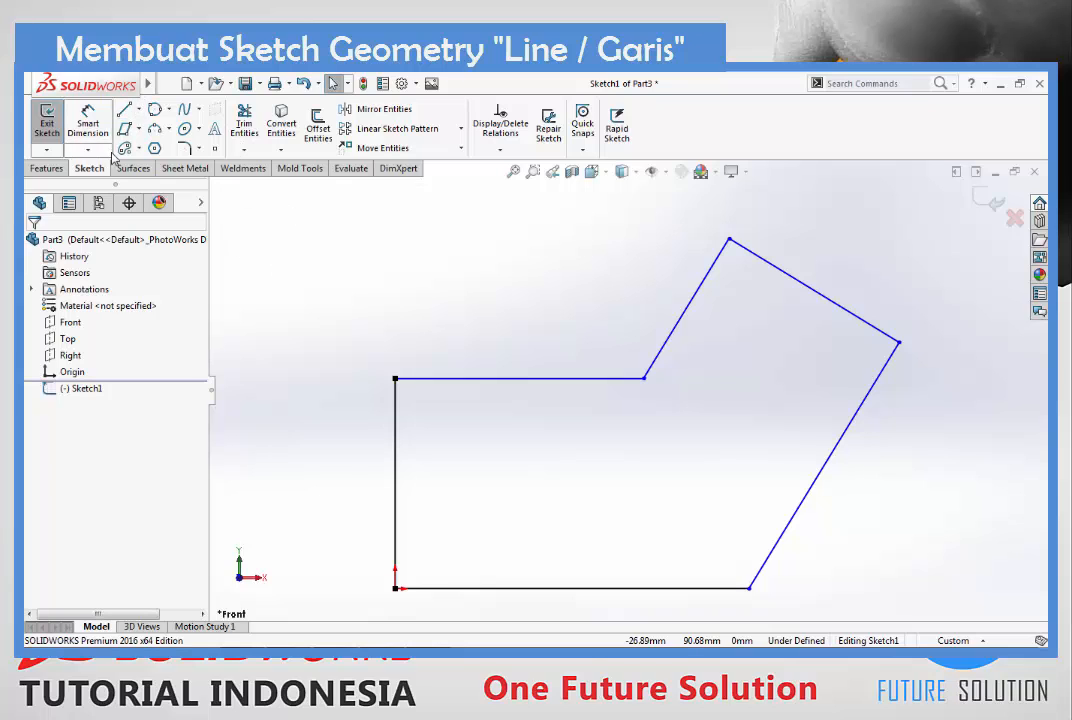
pyautogui.doubleClick(371, 299)
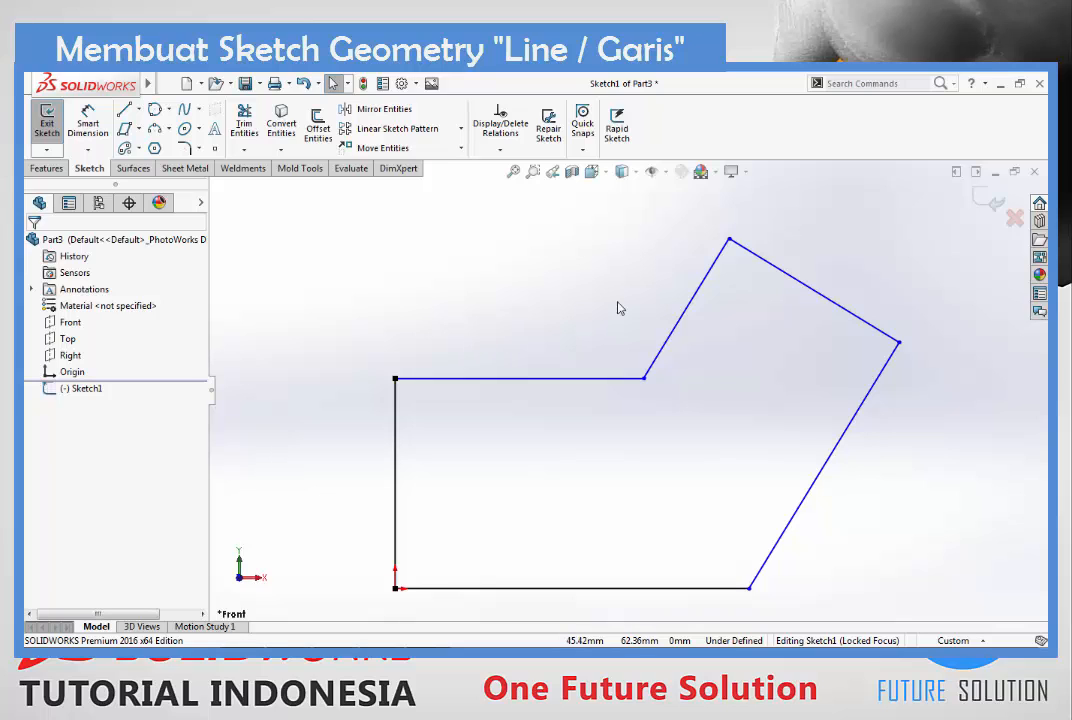
# - Reshape the profile by moving its rightmost corner to about X 127 mm, Y 47 mm and its top corner to about X 89 mm, Y 89 mm
pyautogui.click(770, 268)
pyautogui.moveTo(897, 341); pyautogui.dragTo(896, 338)
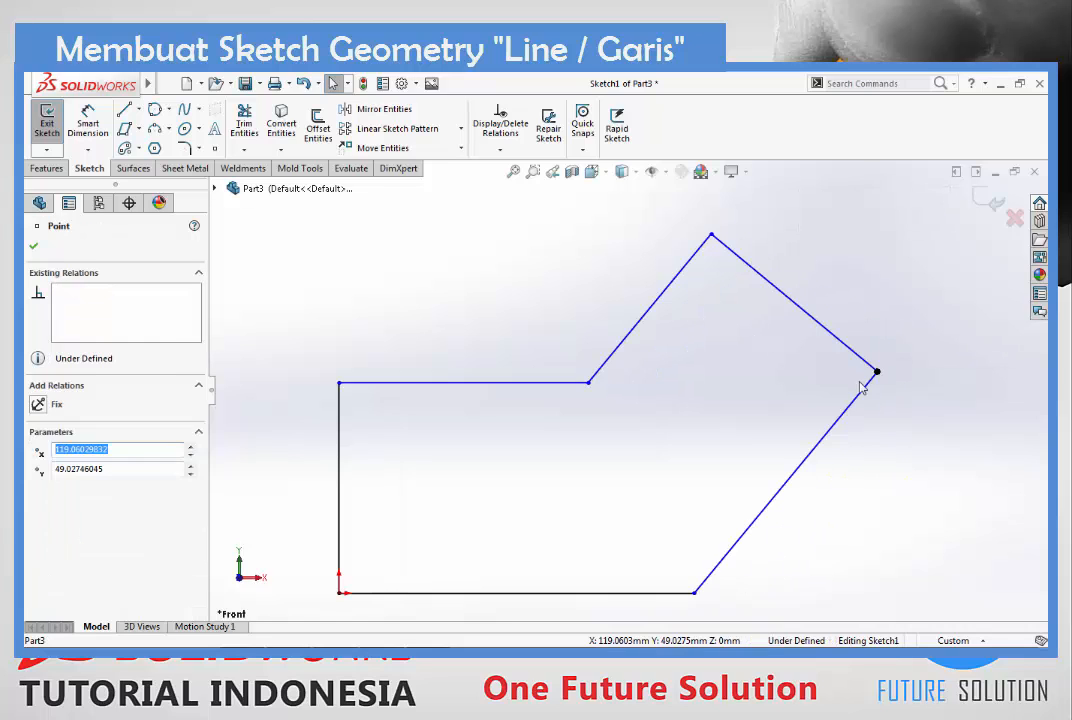
pyautogui.moveTo(877, 375)
pyautogui.mouseDown()
pyautogui.moveTo(931, 450)
pyautogui.moveTo(912, 376)
pyautogui.moveTo(874, 343)
pyautogui.moveTo(906, 386)
pyautogui.moveTo(894, 378)
pyautogui.moveTo(856, 338)
pyautogui.moveTo(910, 388)
pyautogui.moveTo(862, 332)
pyautogui.moveTo(891, 352)
pyautogui.moveTo(914, 396)
pyautogui.moveTo(888, 348)
pyautogui.moveTo(914, 384)
pyautogui.mouseUp()
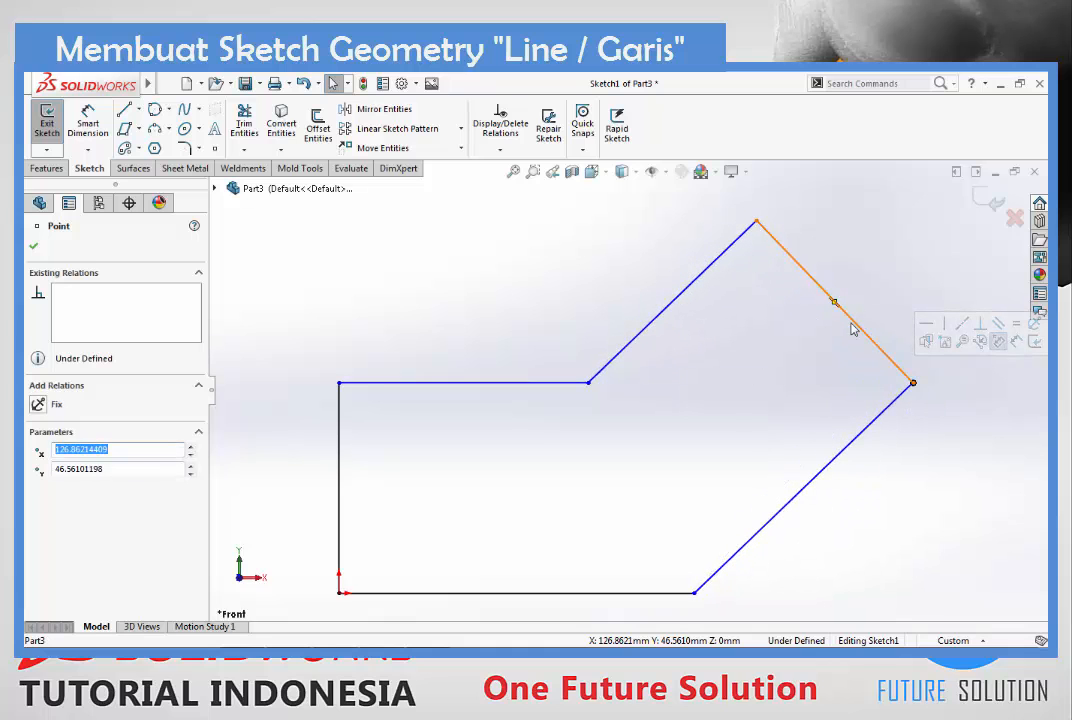
pyautogui.press('f')
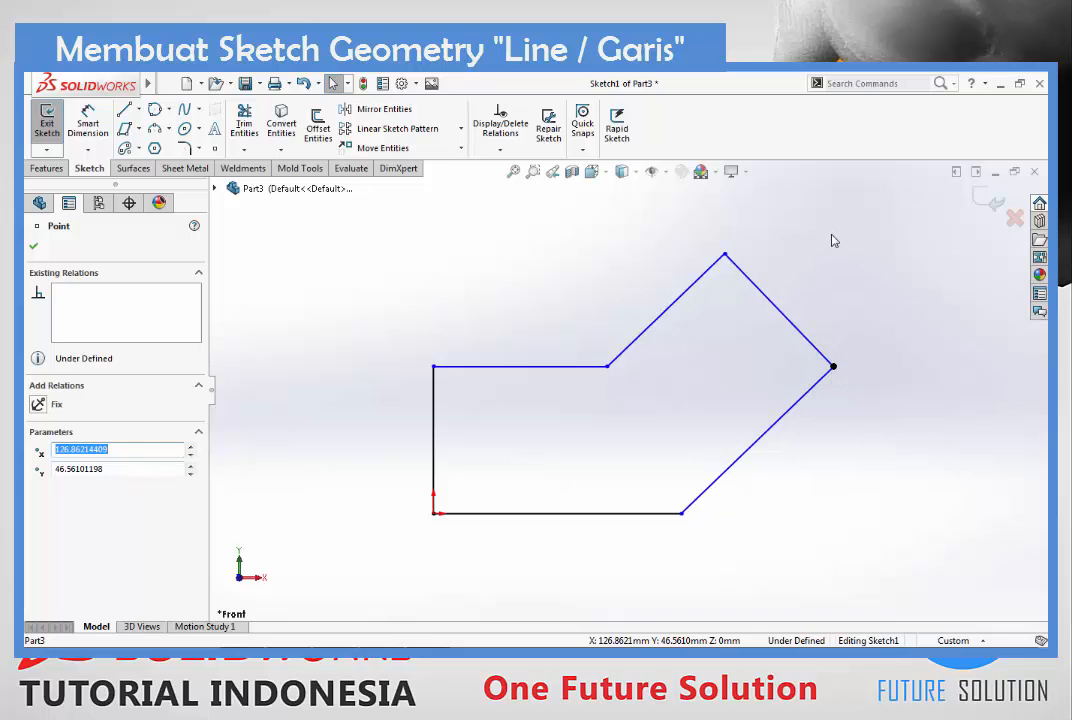
pyautogui.press('Escape')
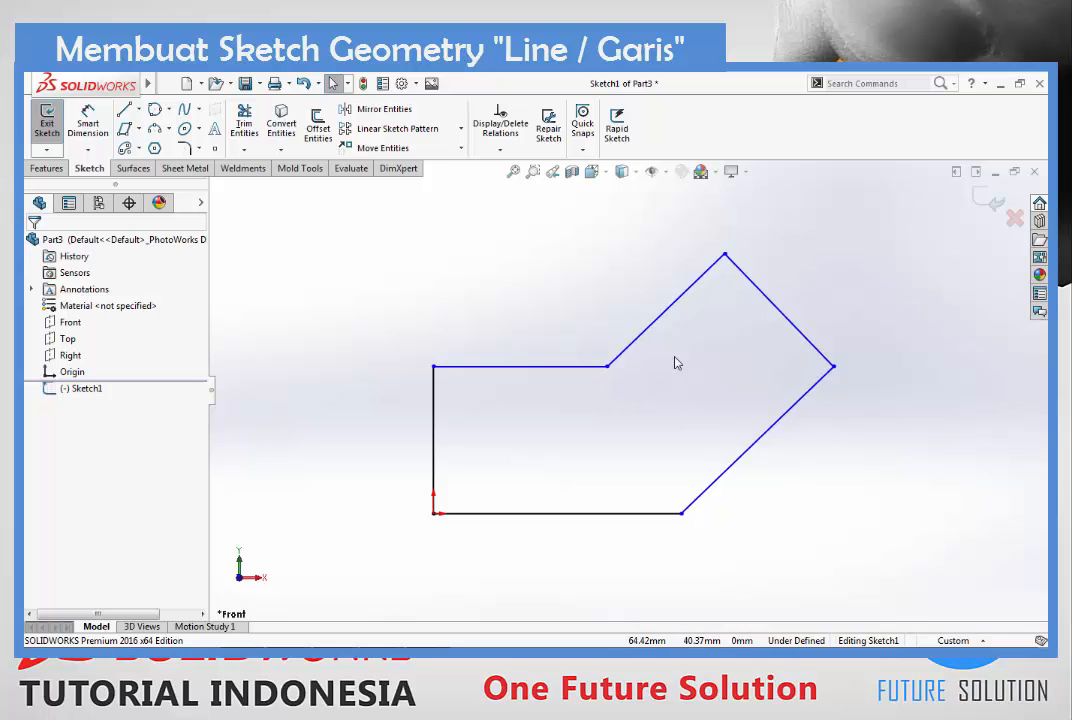
pyautogui.moveTo(727, 256); pyautogui.dragTo(714, 234)
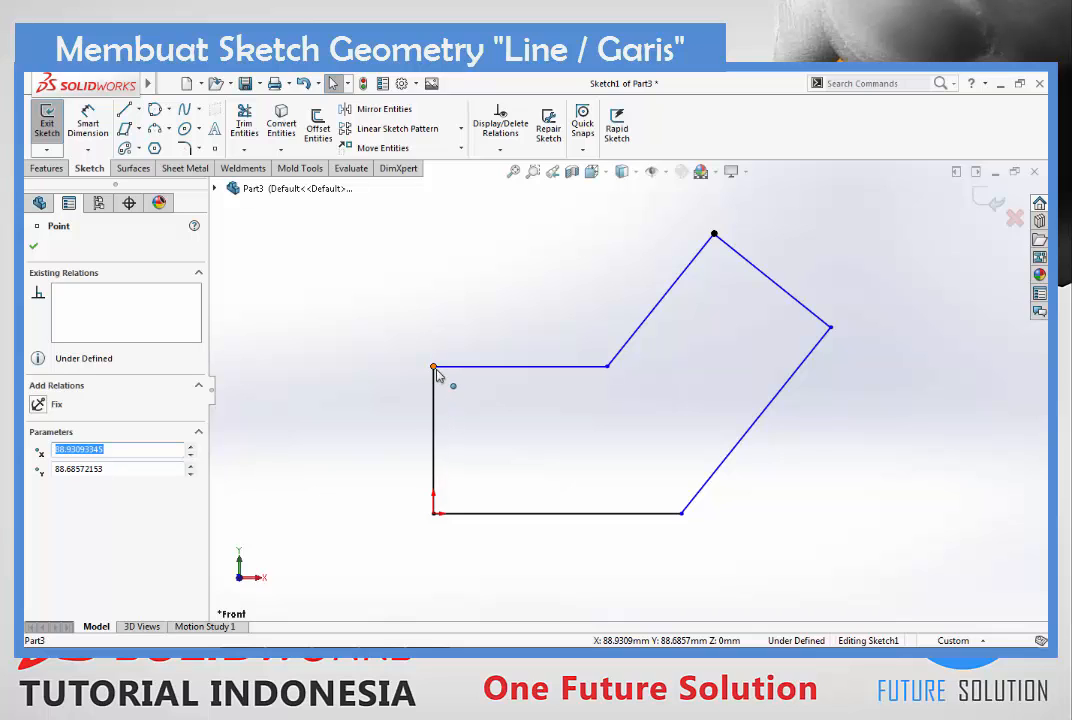
# - Move the profile's upper-left corner vertically to about 49 mm above the origin
pyautogui.scroll(-5, 444, 380)
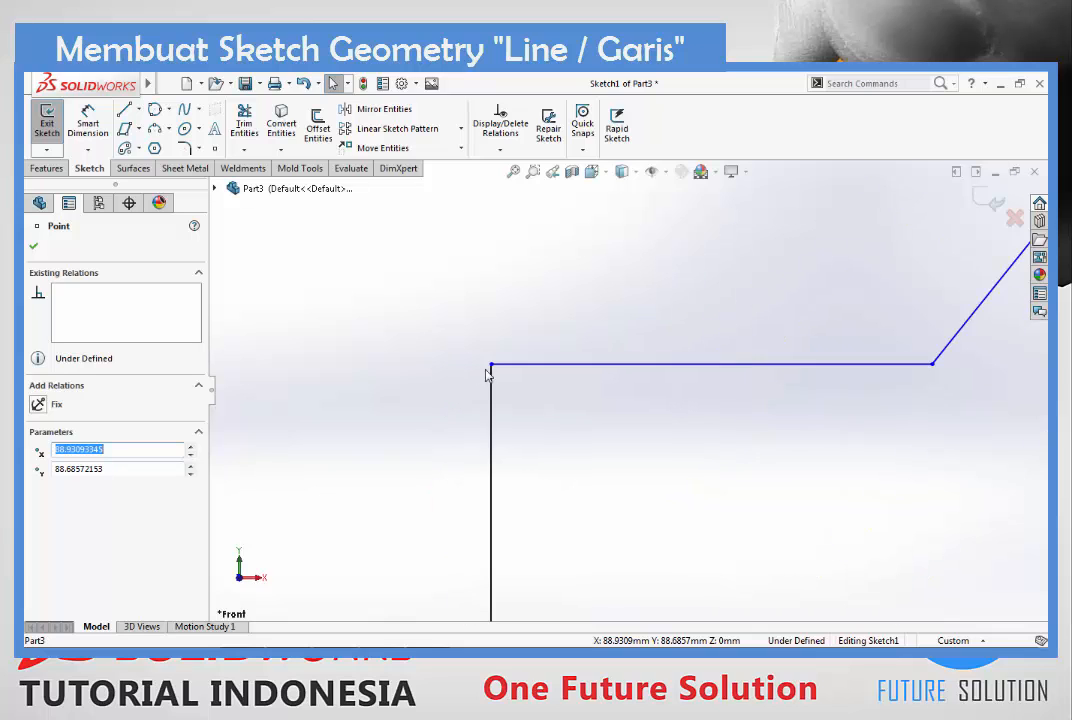
pyautogui.scroll(3, 760, 433)
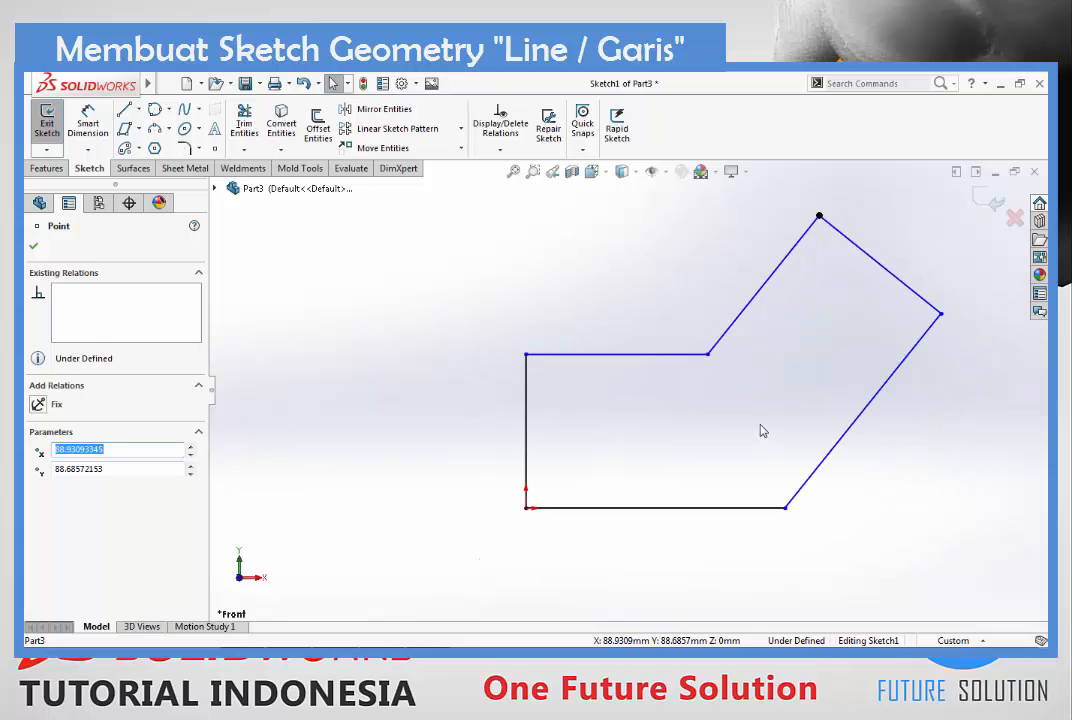
pyautogui.moveTo(529, 358)
pyautogui.mouseDown()
pyautogui.moveTo(531, 287)
pyautogui.moveTo(495, 407)
pyautogui.moveTo(510, 280)
pyautogui.moveTo(504, 361)
pyautogui.moveTo(503, 320)
pyautogui.moveTo(496, 354)
pyautogui.mouseUp()
pyautogui.scroll(1, 838, 370)
pyautogui.scroll(-1, 836, 368)
pyautogui.scroll(-1, 740, 310)
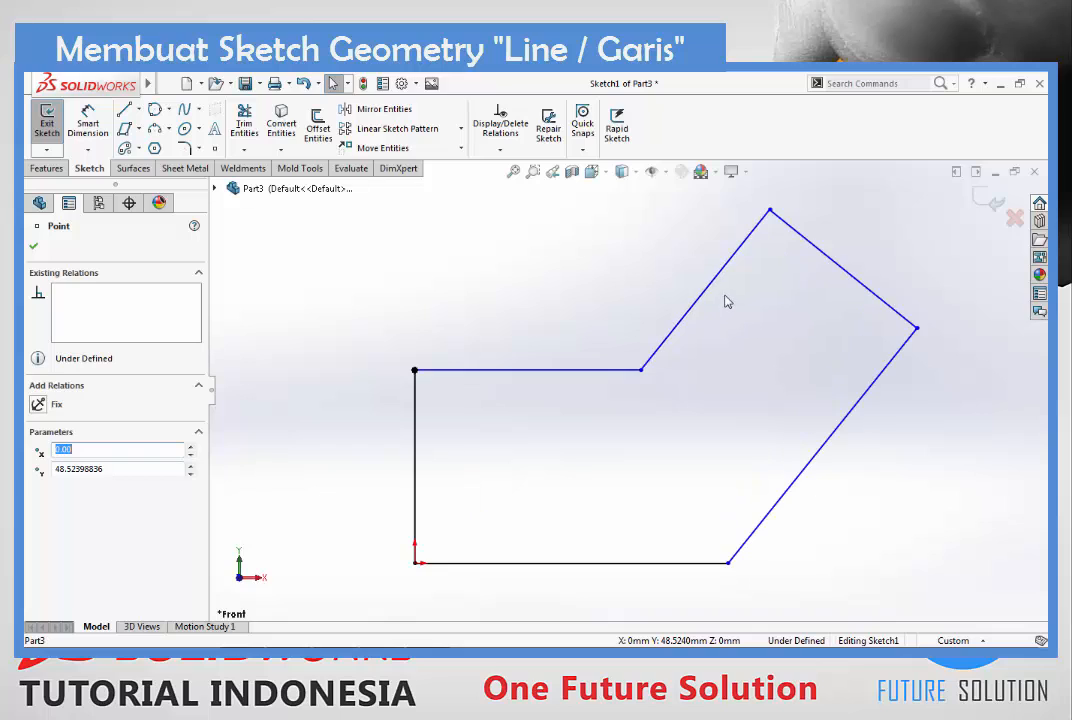
pyautogui.click(335, 317)
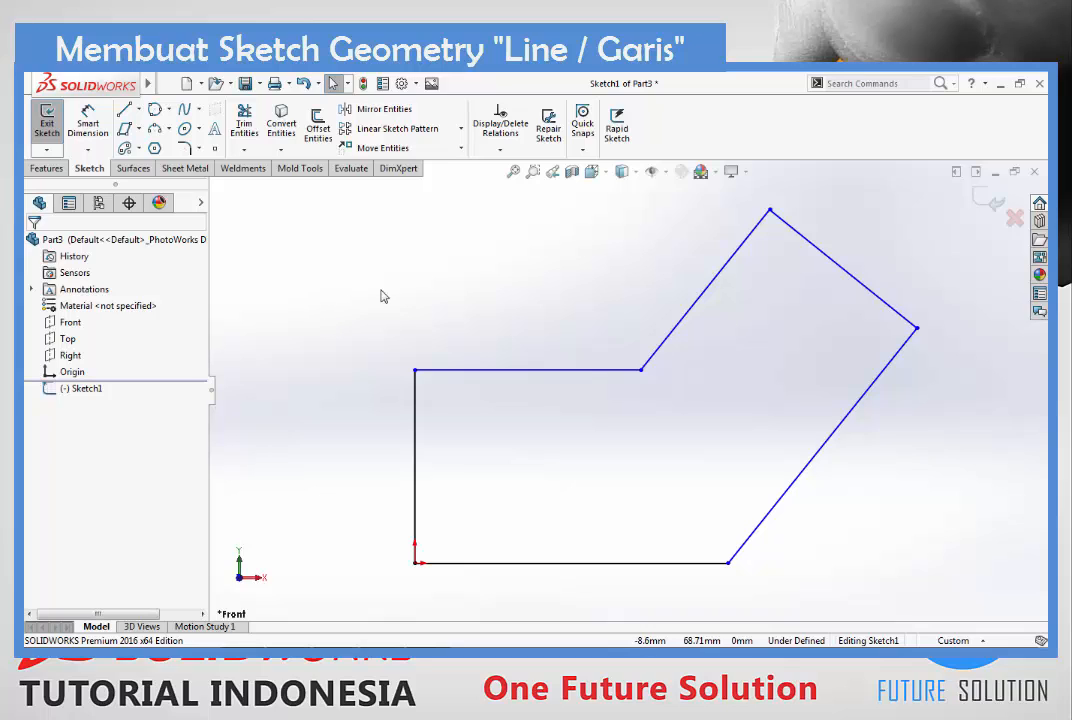
pyautogui.press('f')
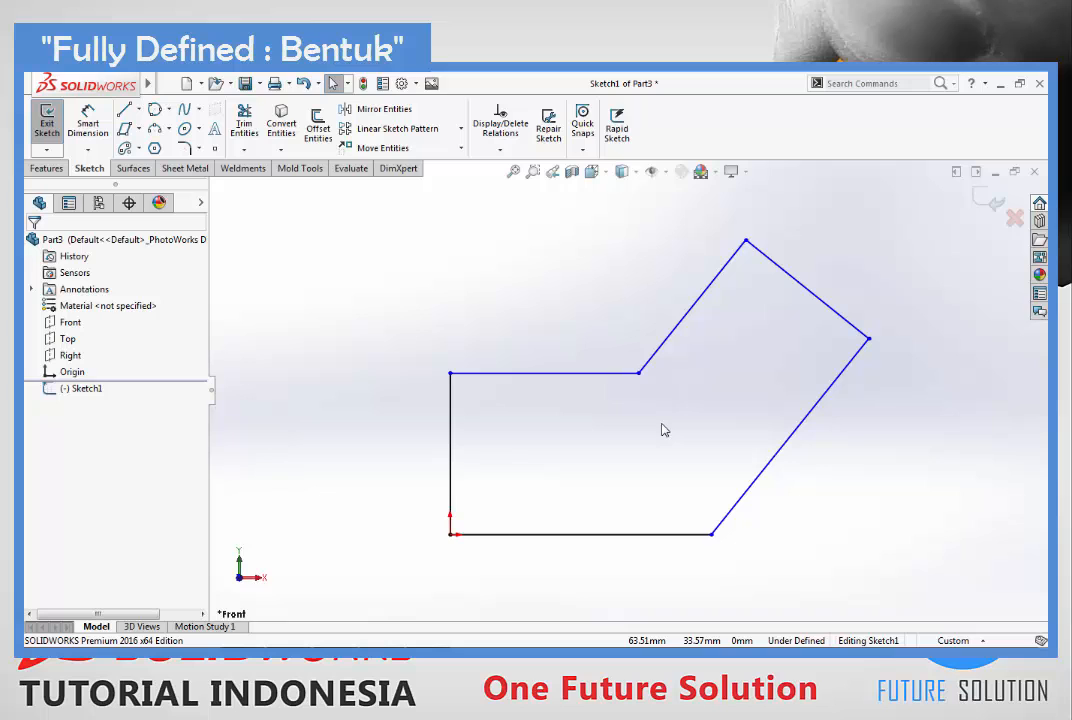
# - Check the existing relations of the short slanted line between the top and rightmost corners
pyautogui.click(775, 264)
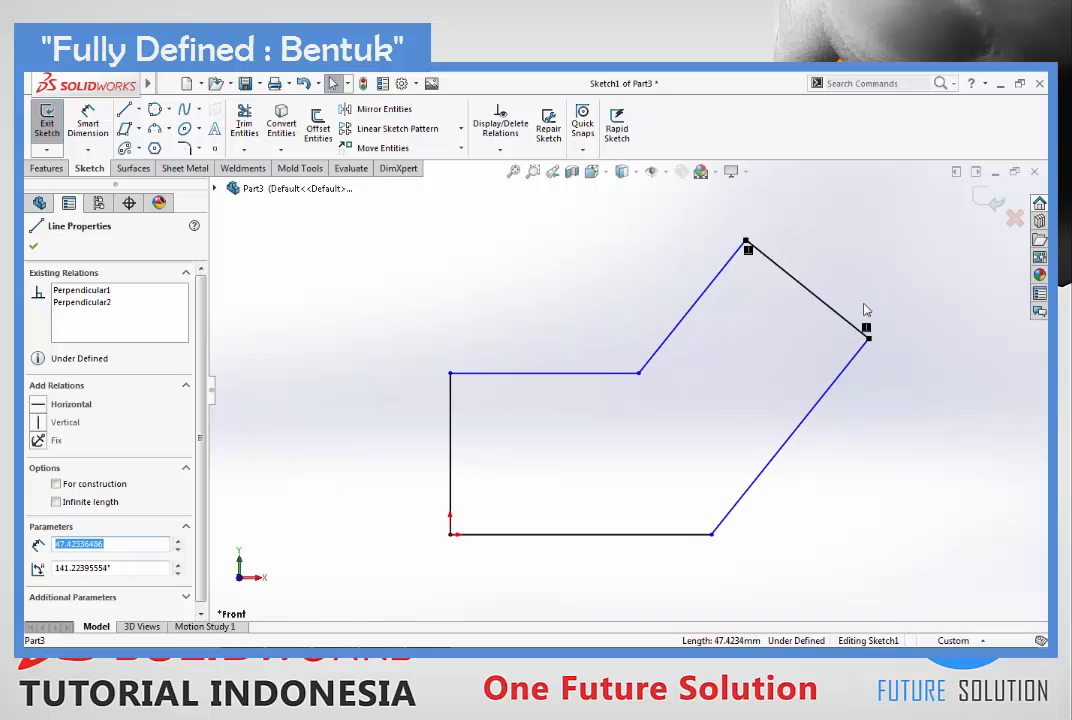
pyautogui.press('Escape')
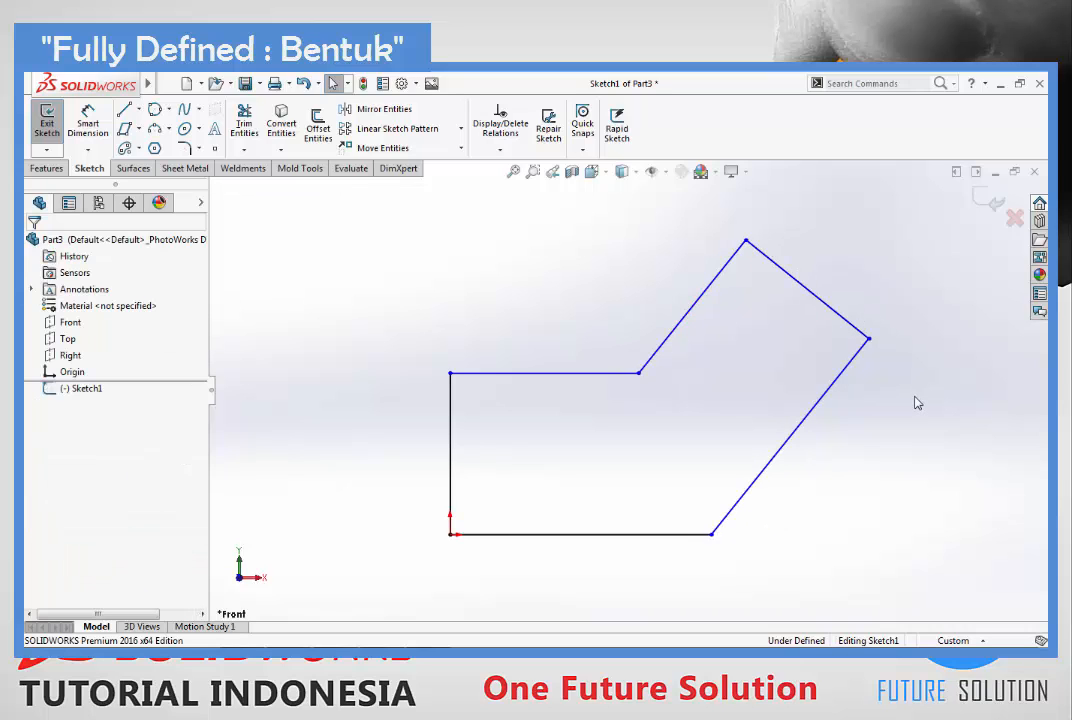
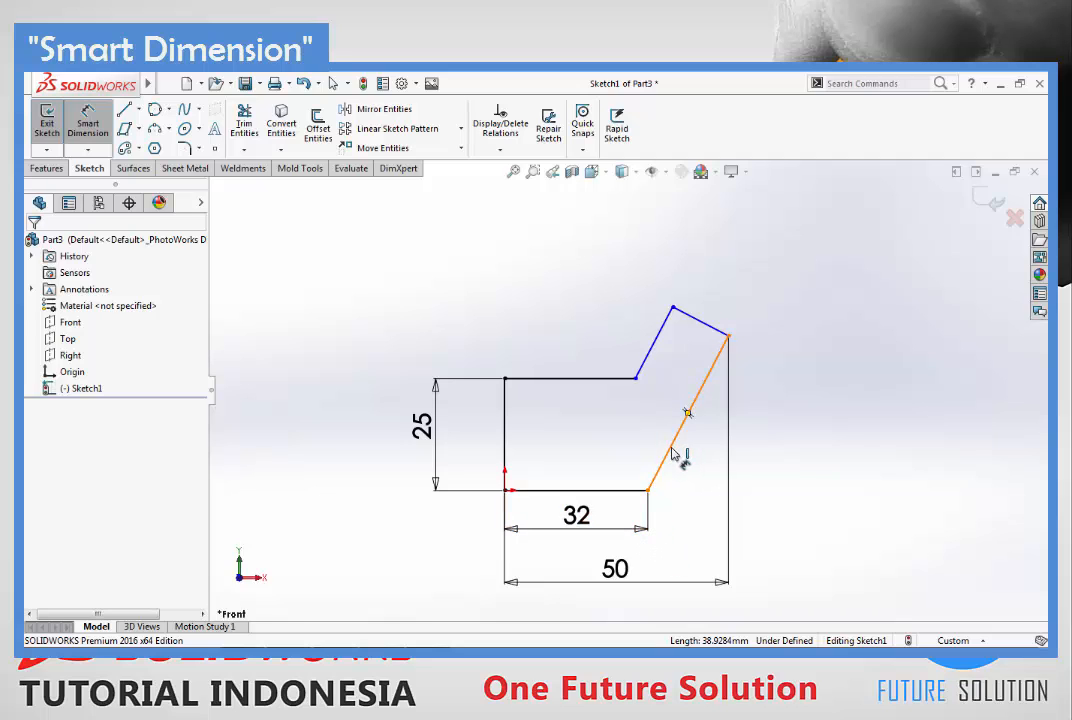
# - Dimension the short slanted edge at the end of the angled arm to 20 mm, aligned with the edge
pyautogui.click(673, 453)
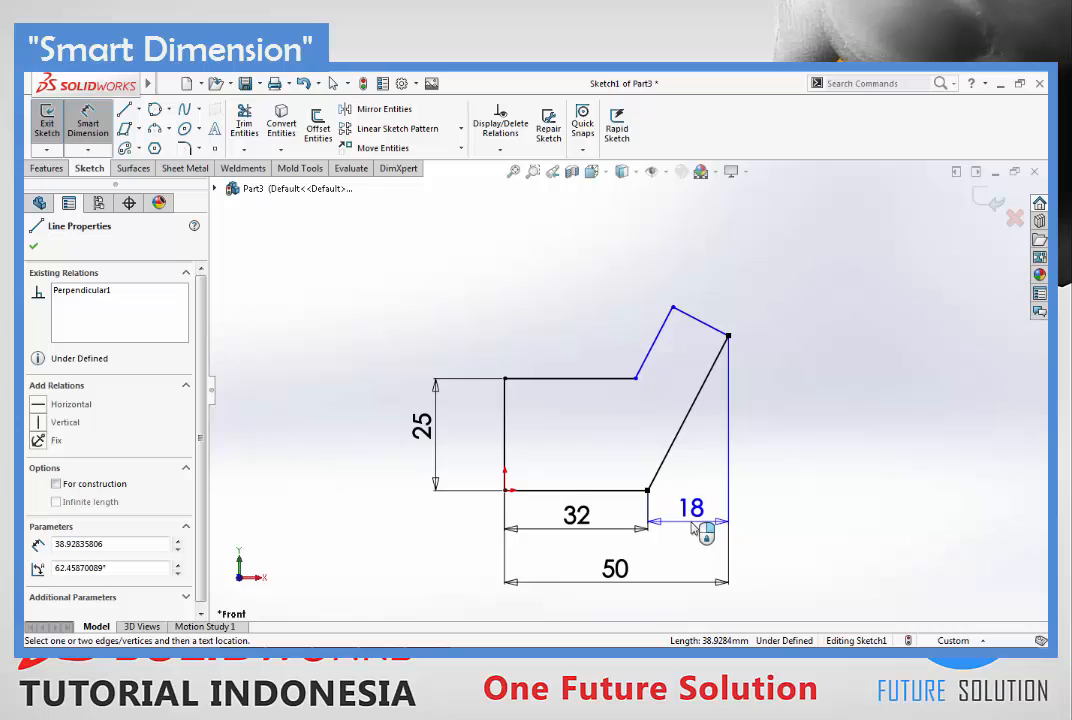
pyautogui.press('Escape')
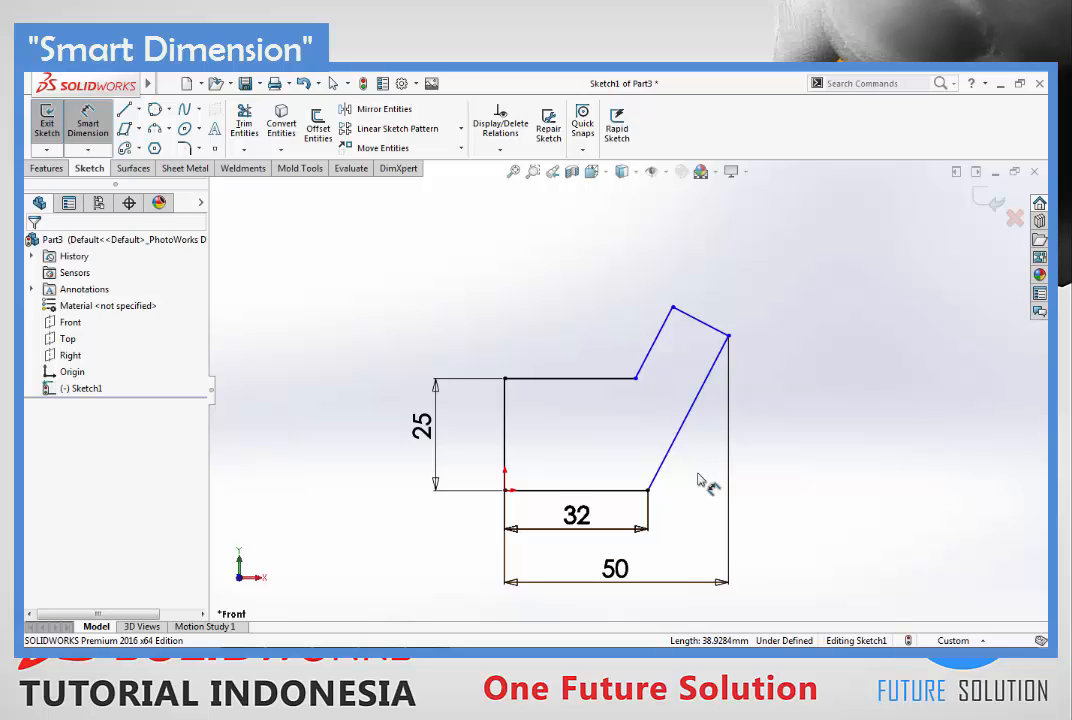
pyautogui.click(725, 340)
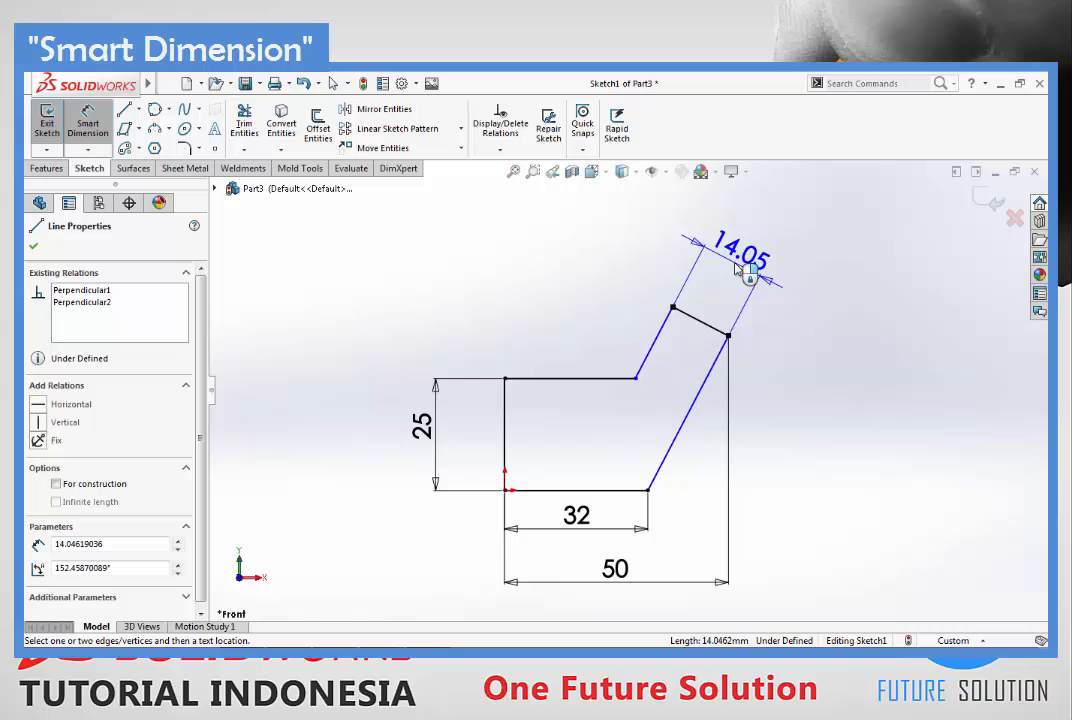
pyautogui.click(737, 268)
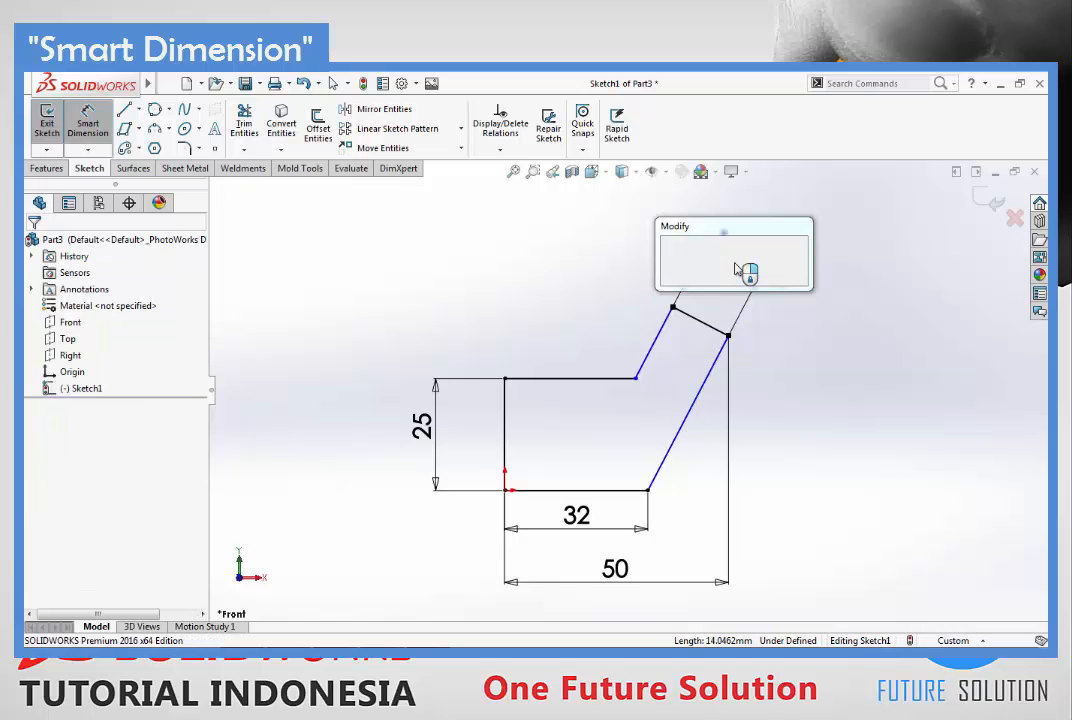
pyautogui.write('20')
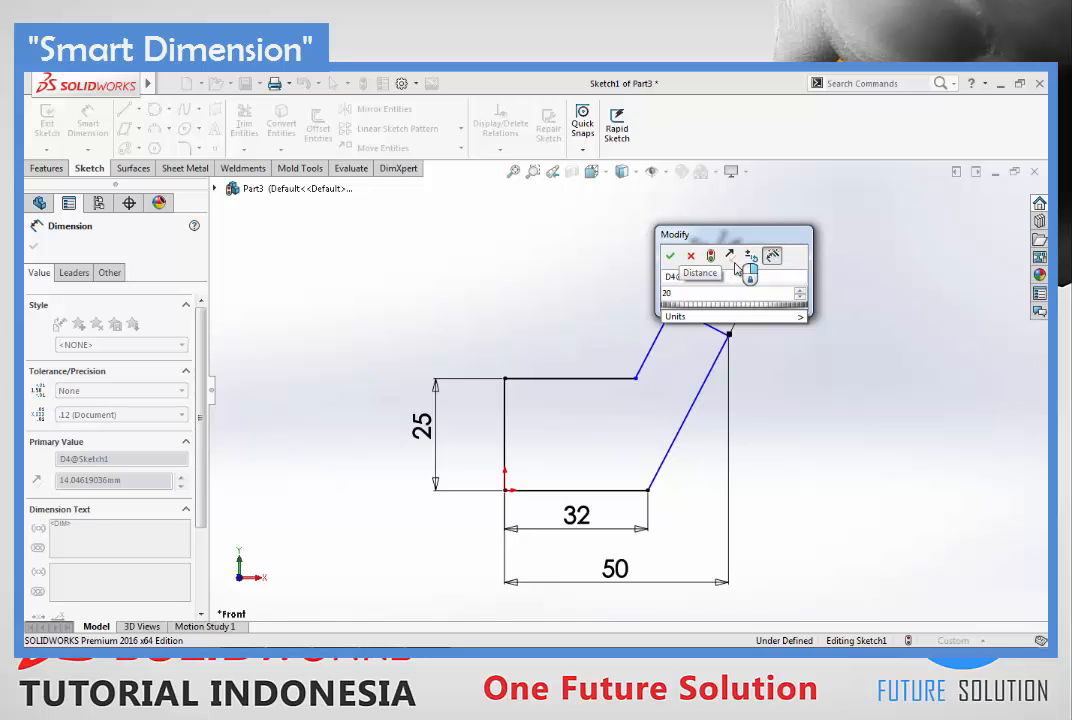
pyautogui.press('Return')
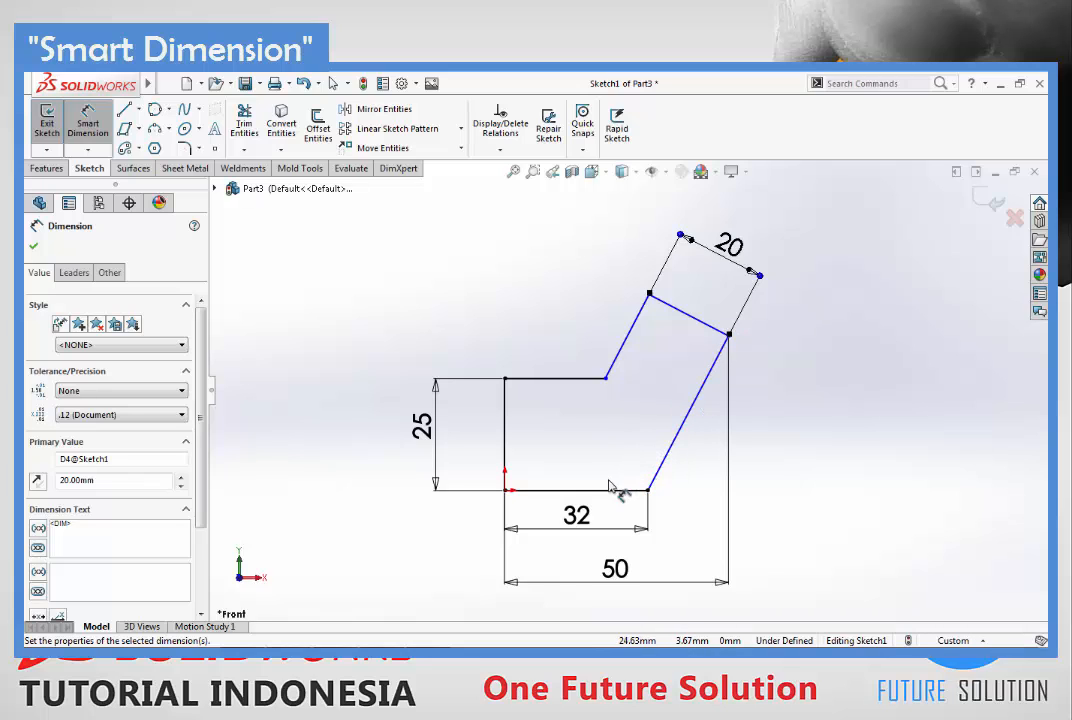
# - Add an angular dimension of 125° between the bottom horizontal line and the long slanted line
pyautogui.click(665, 458)
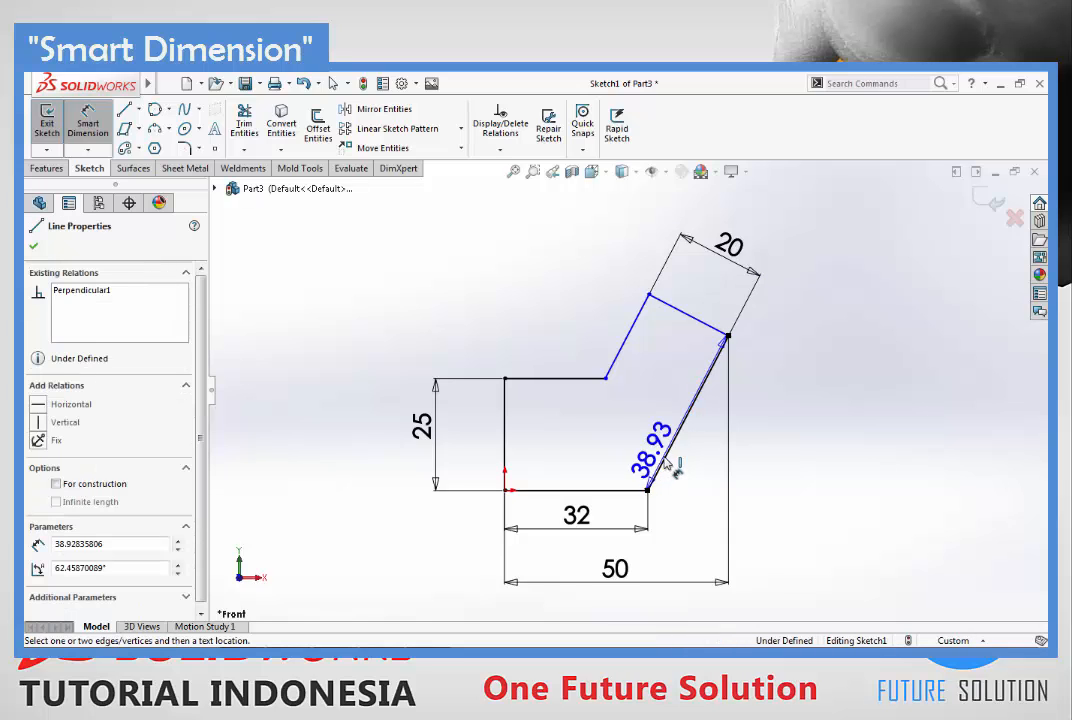
pyautogui.click(607, 492)
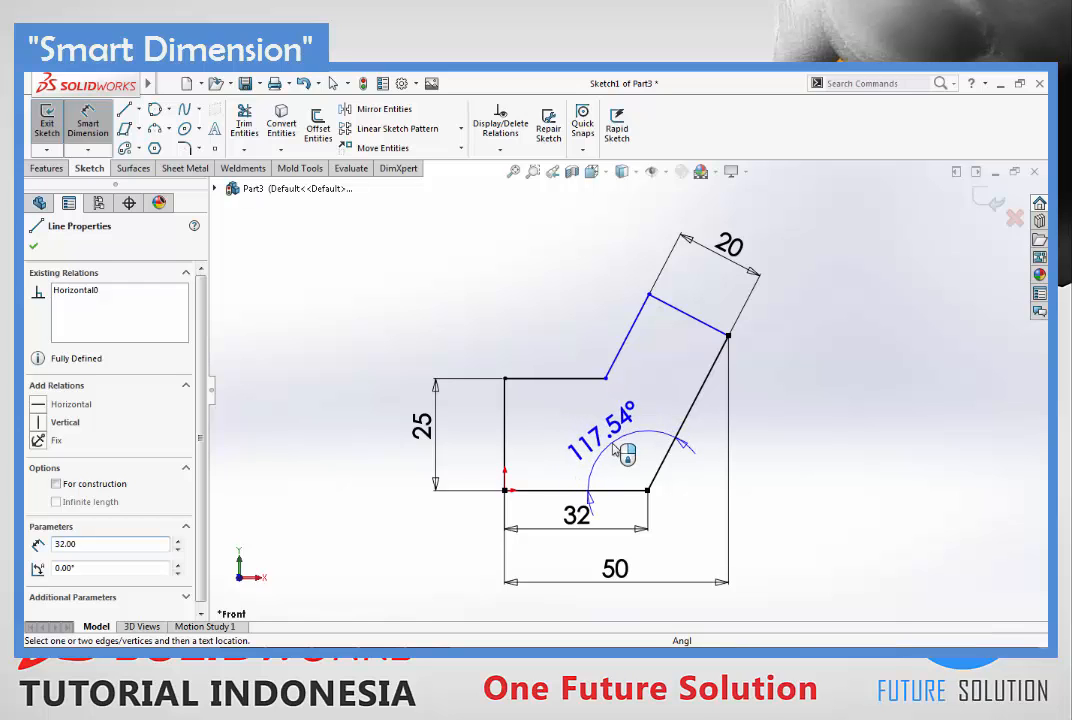
pyautogui.click(614, 446)
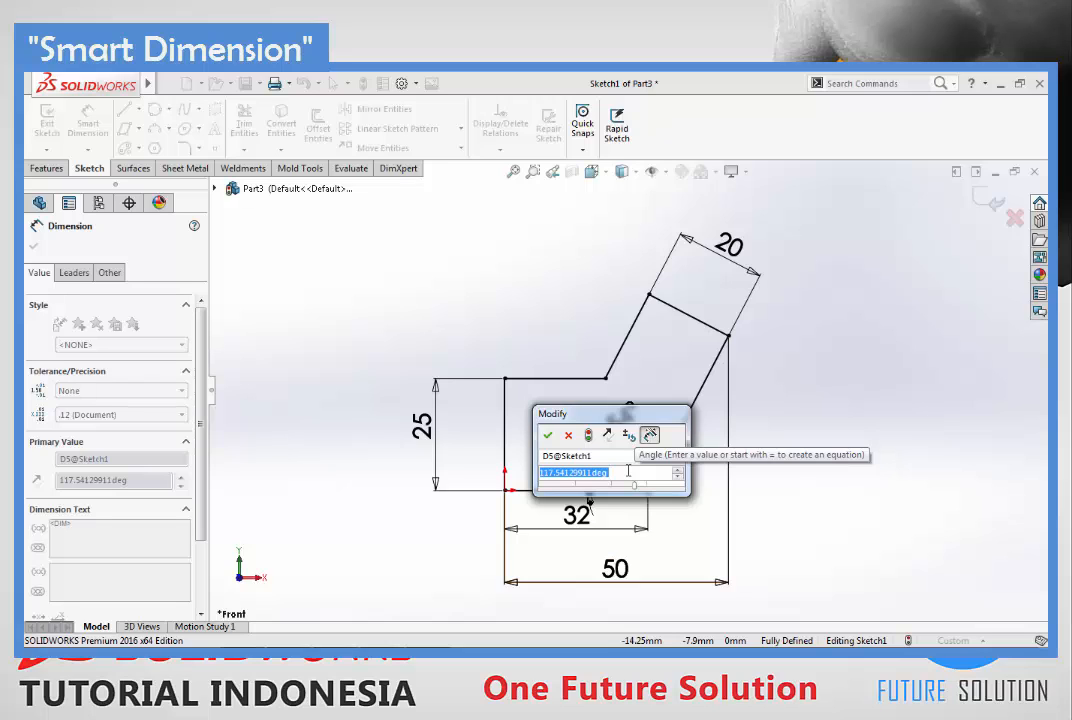
pyautogui.write('125')
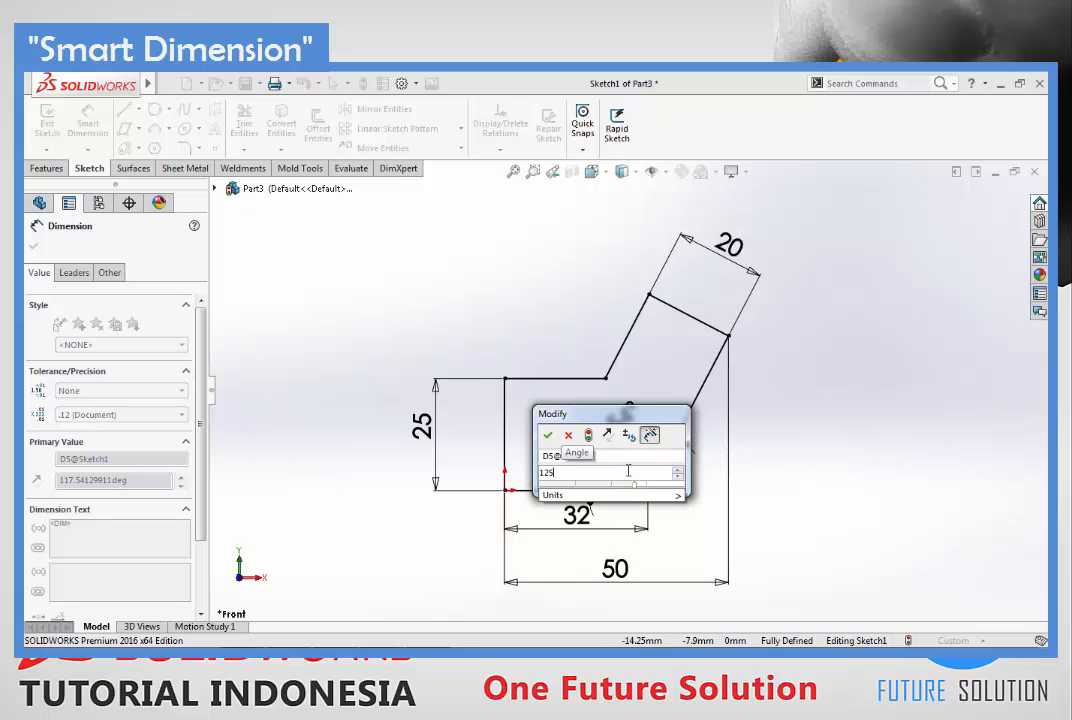
pyautogui.click(549, 436)
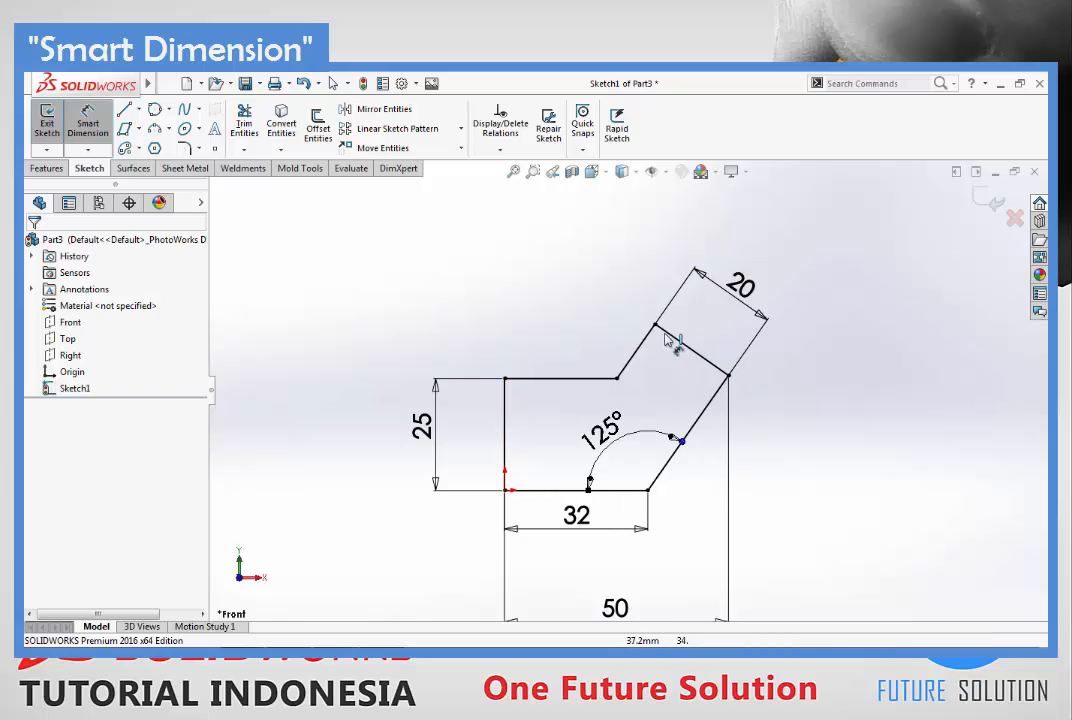
pyautogui.scroll(3, 677, 459)
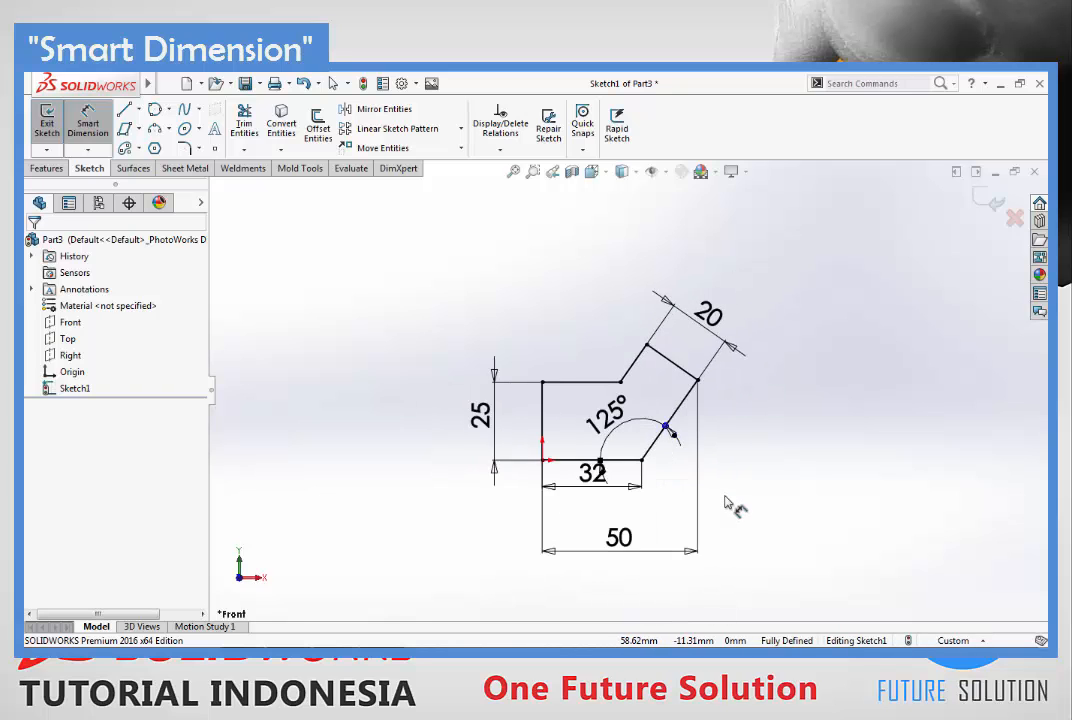
pyautogui.scroll(-2, 683, 470)
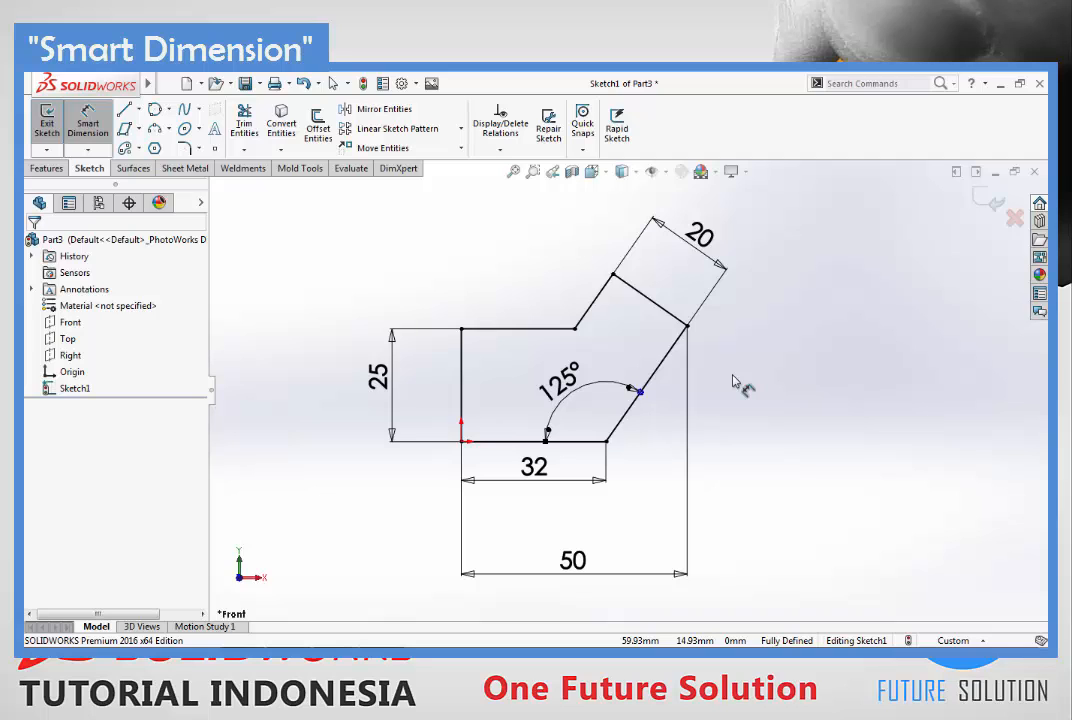
# - Set the height dimension of the profile's left vertical line to 30 mm
pyautogui.click(96, 130)
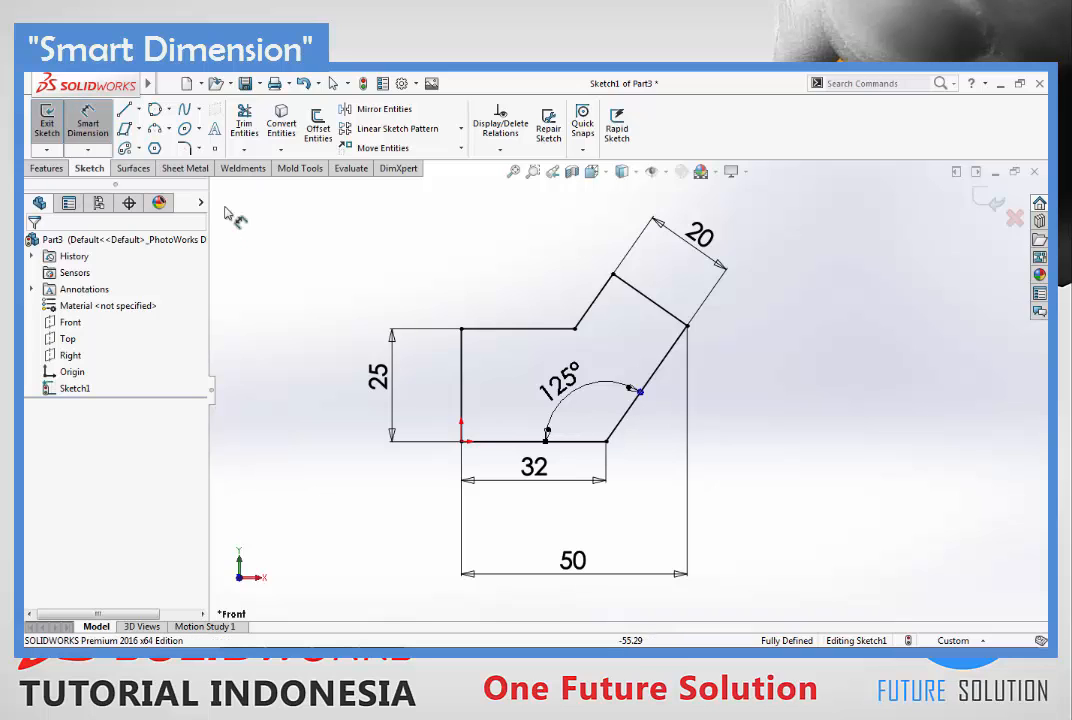
pyautogui.press('Escape')
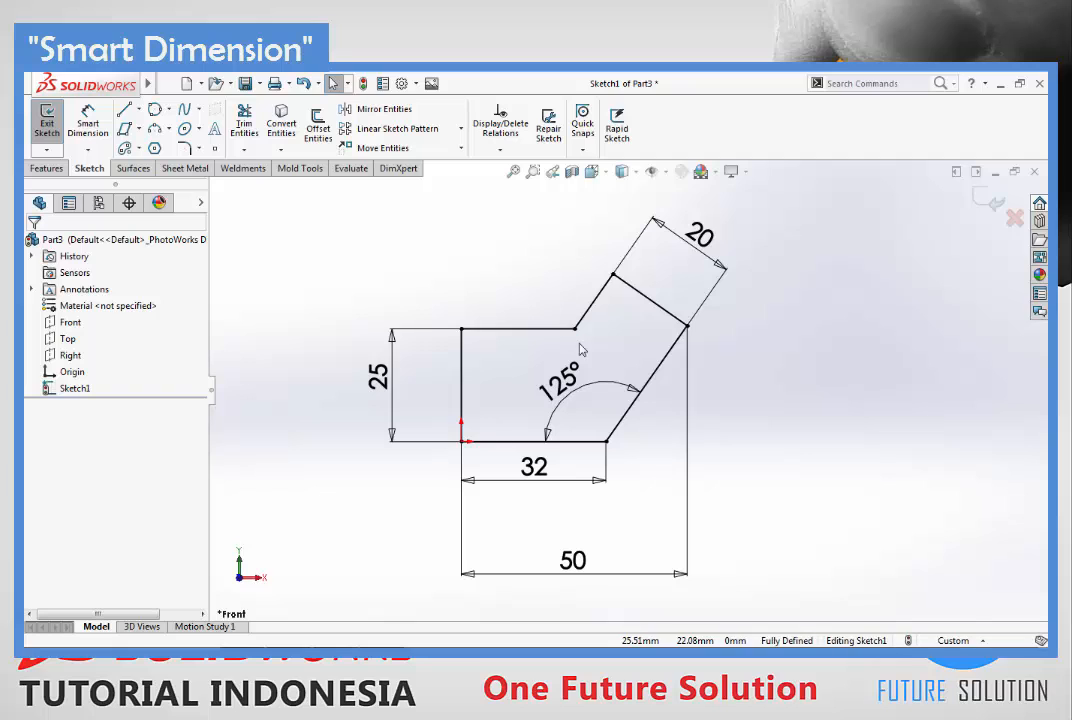
pyautogui.scroll(1, 658, 390)
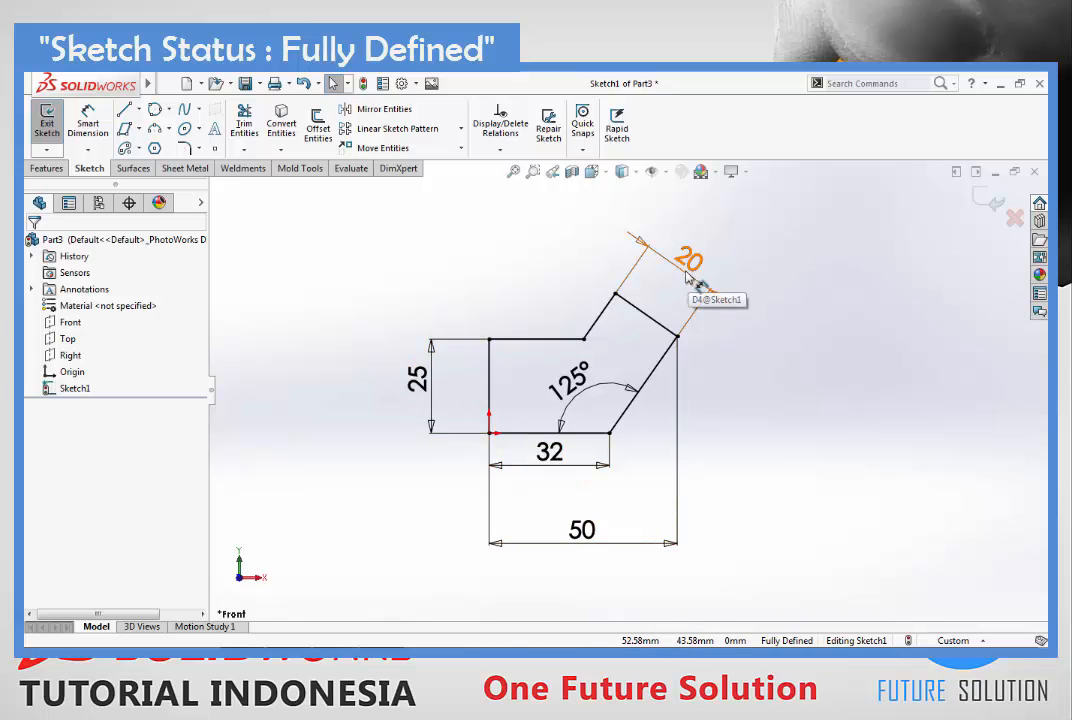
pyautogui.doubleClick(432, 392)
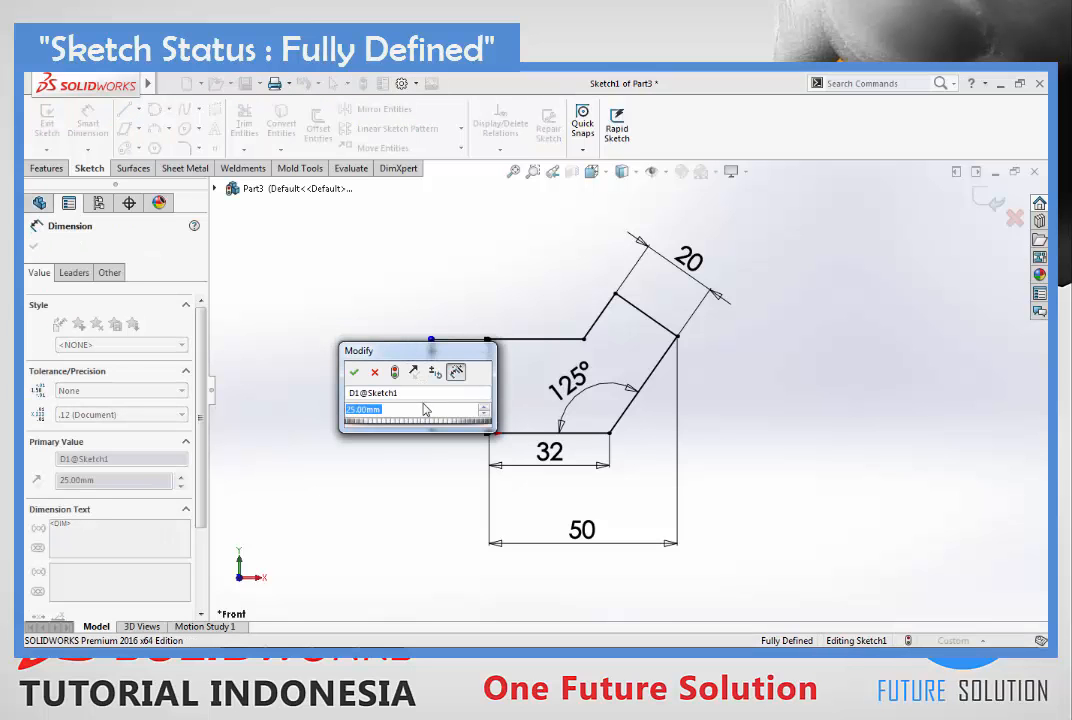
pyautogui.write('30')
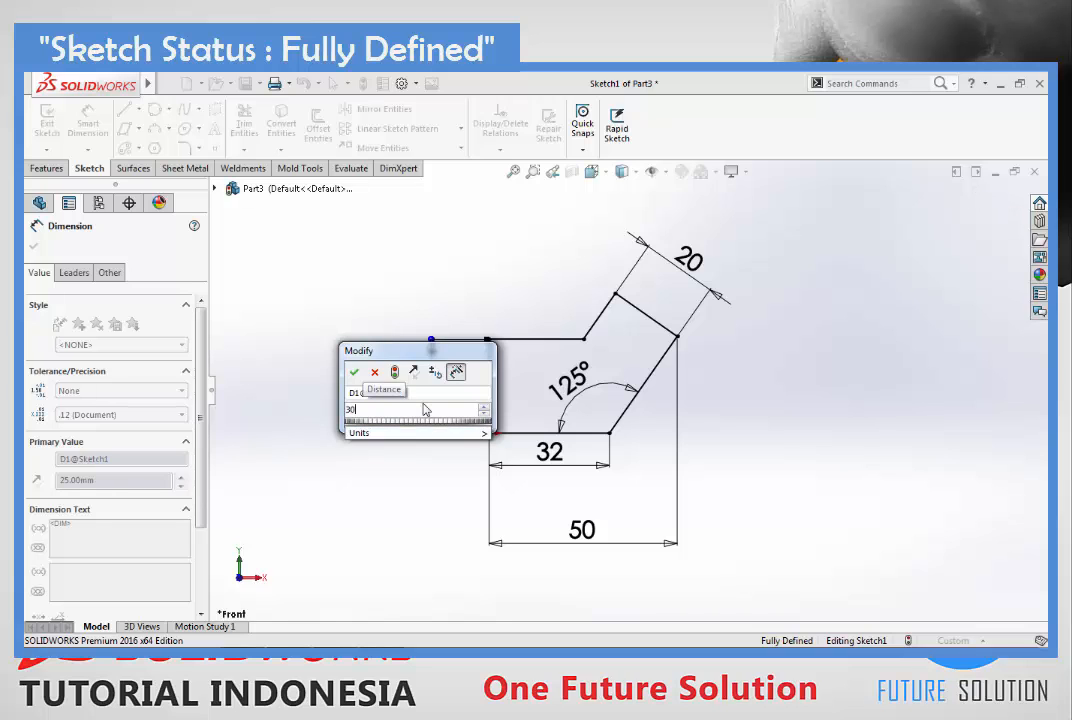
pyautogui.press('Return')
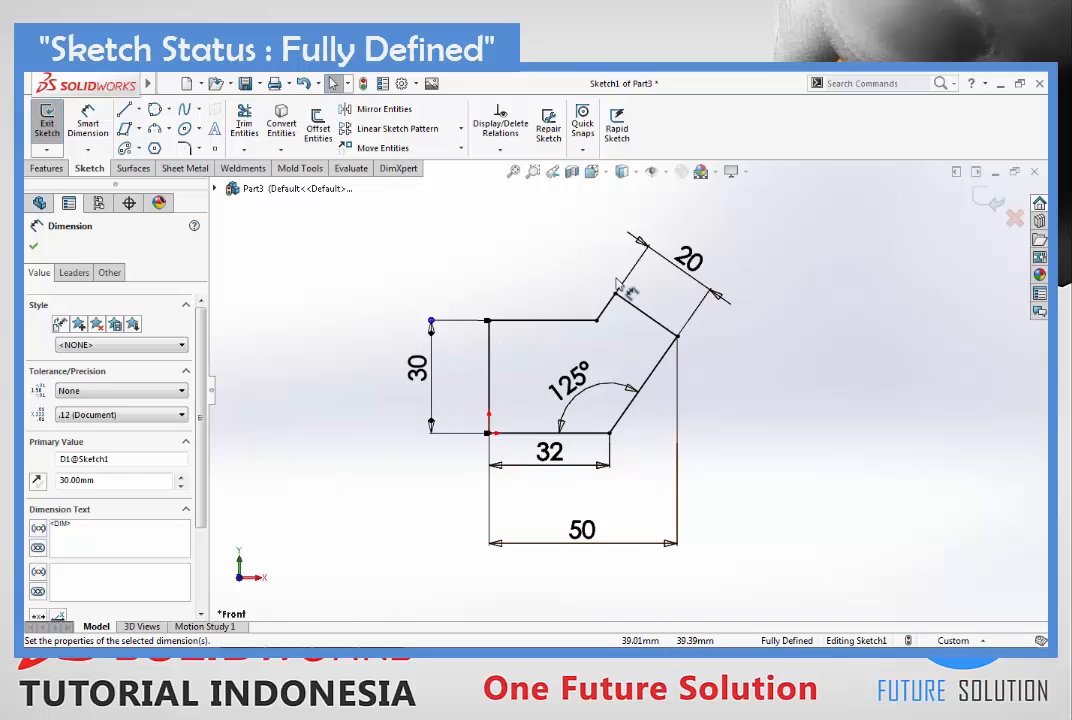
# - Set the height dimension of the profile's left vertical line back to 25 mm
pyautogui.doubleClick(428, 377)
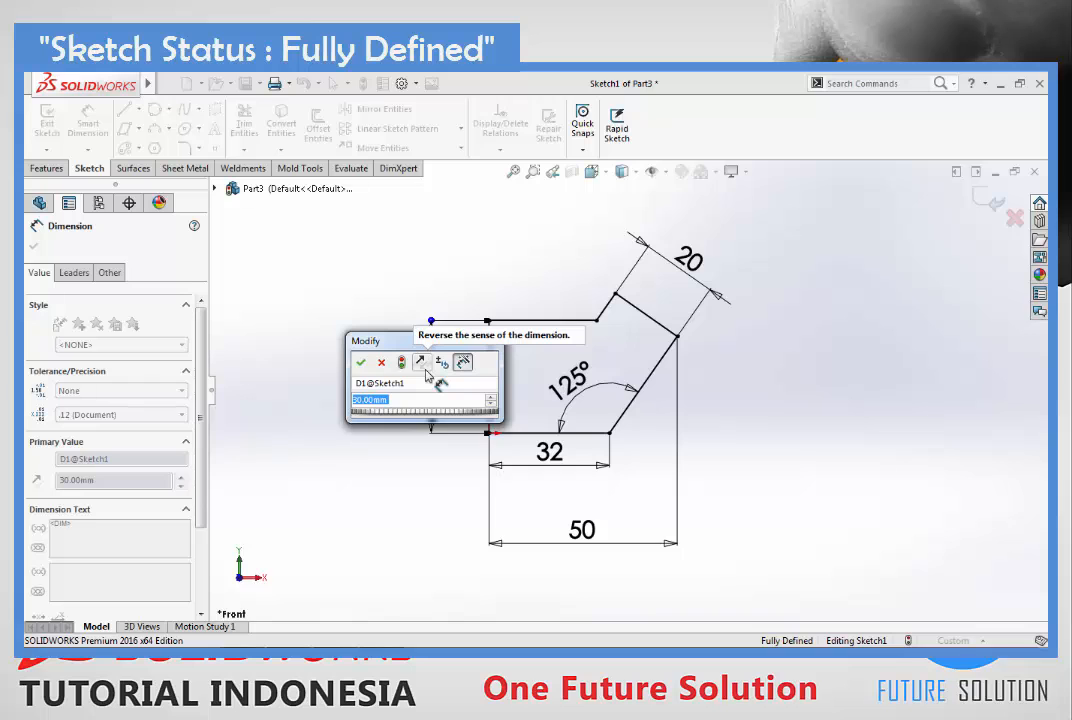
pyautogui.write('25')
pyautogui.press('Return')
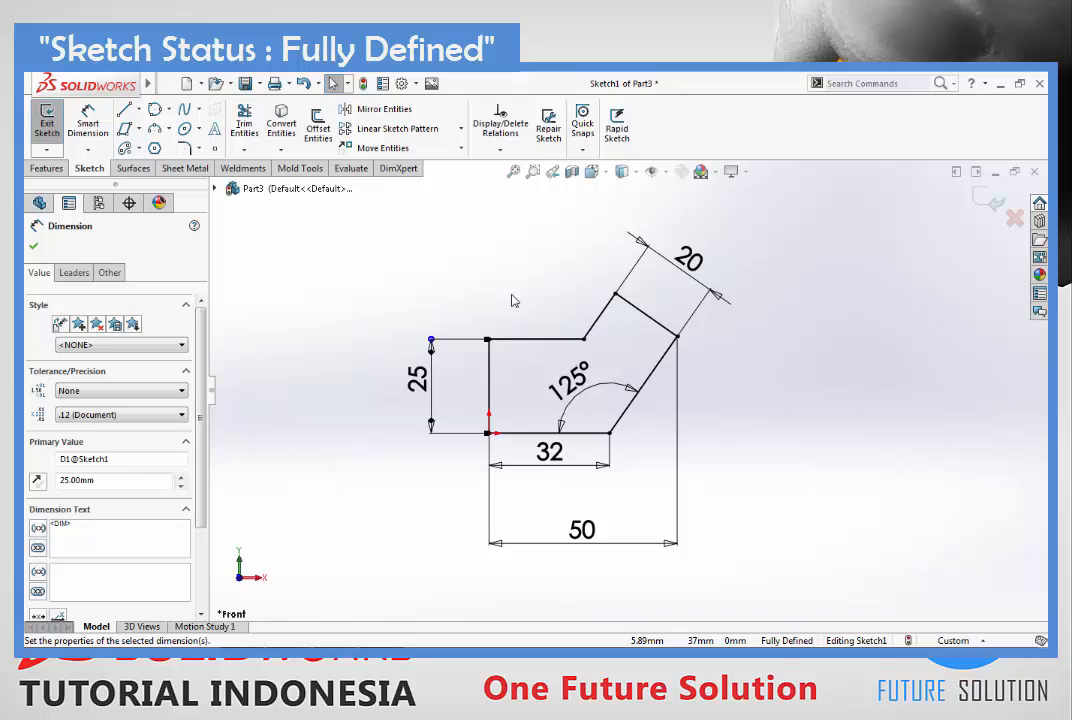
pyautogui.click(526, 291)
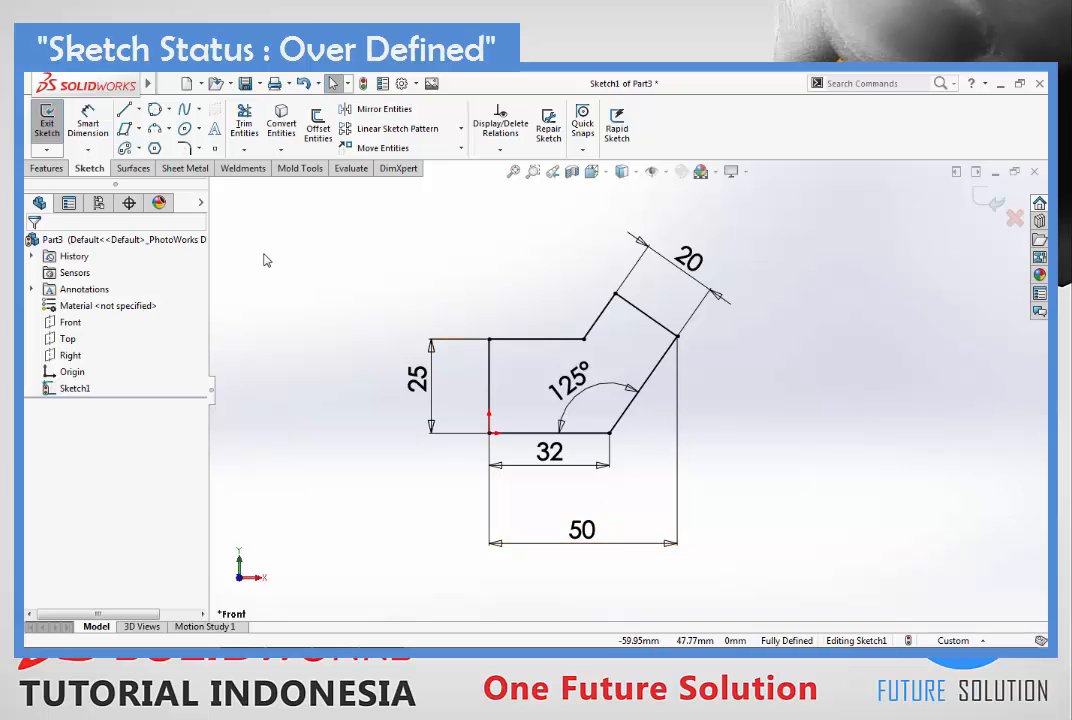
# - Add a horizontal dimension across the long slanted line, below the profile, and leave it driving
pyautogui.click(88, 122)
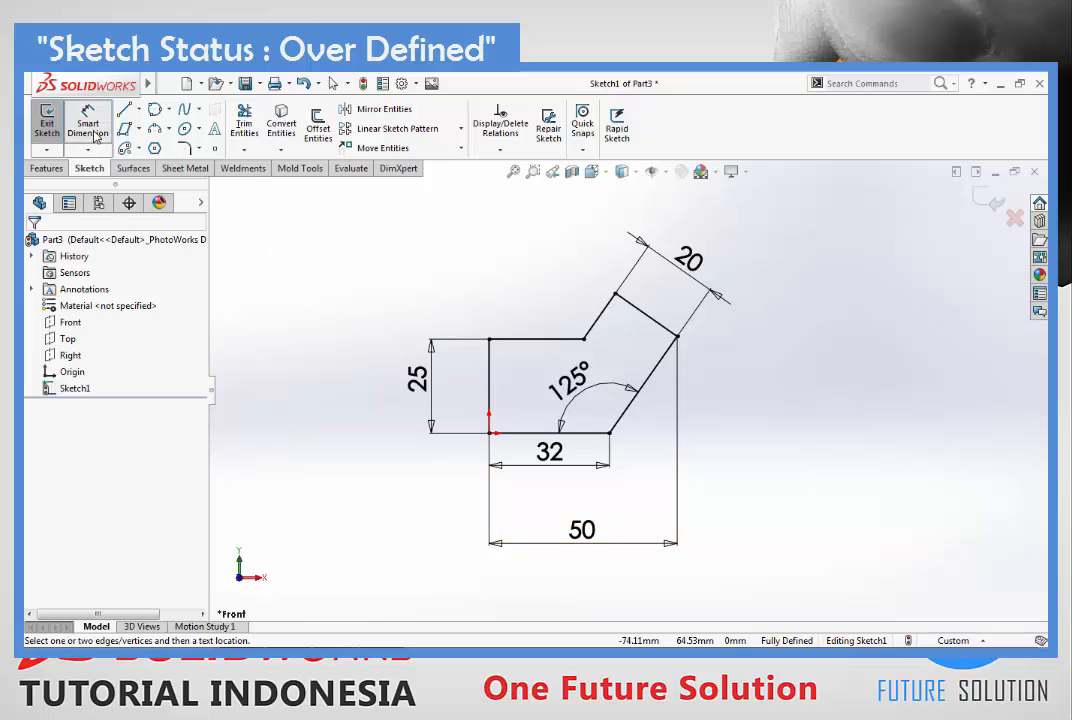
pyautogui.click(628, 412)
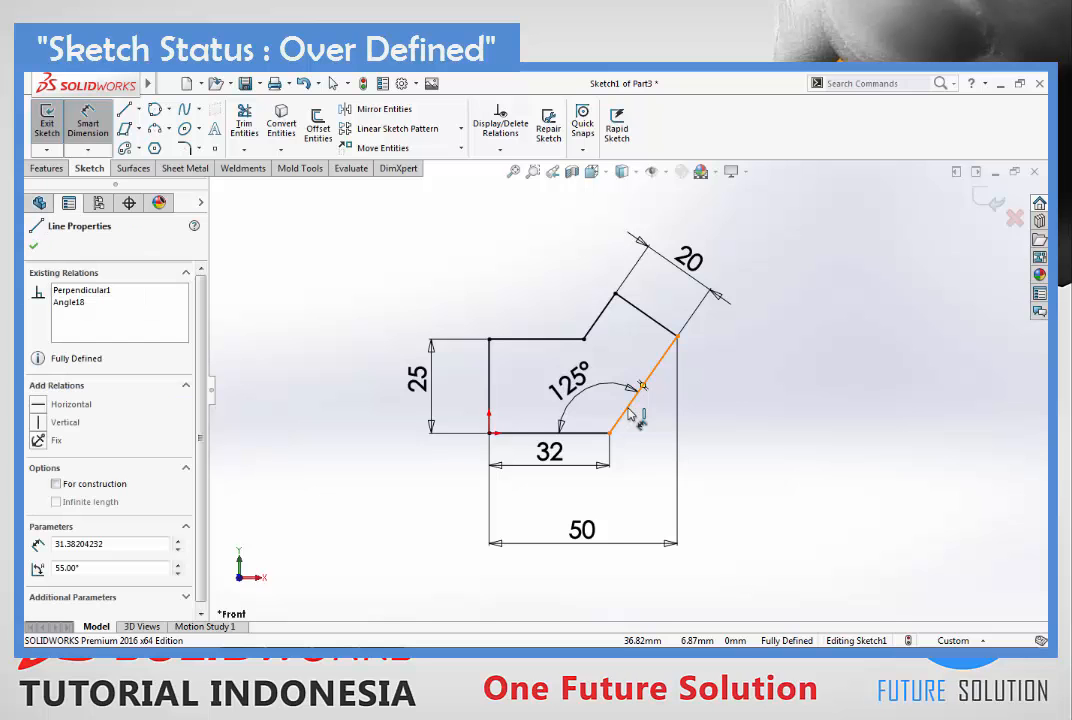
pyautogui.click(648, 506)
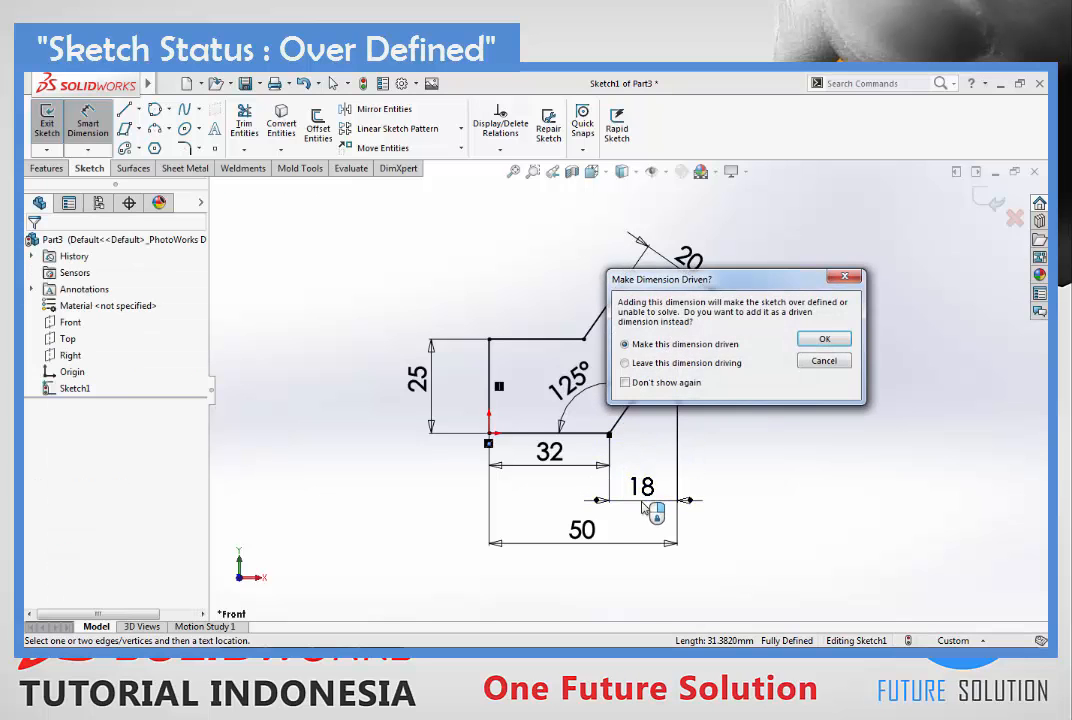
pyautogui.click(655, 366)
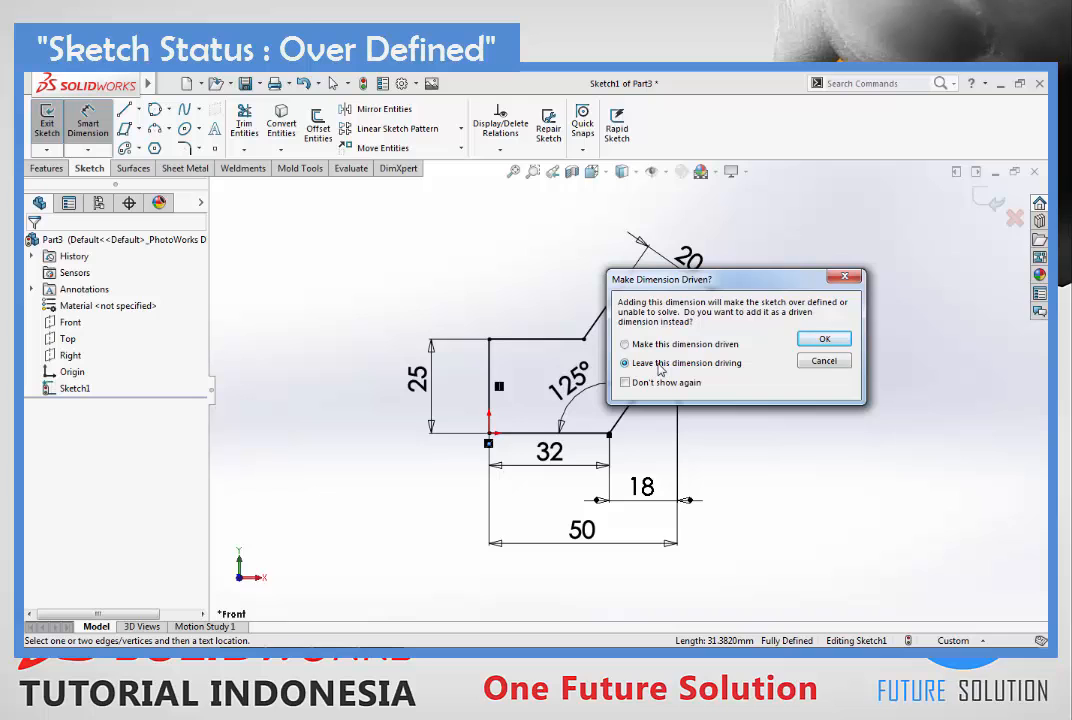
pyautogui.click(824, 339)
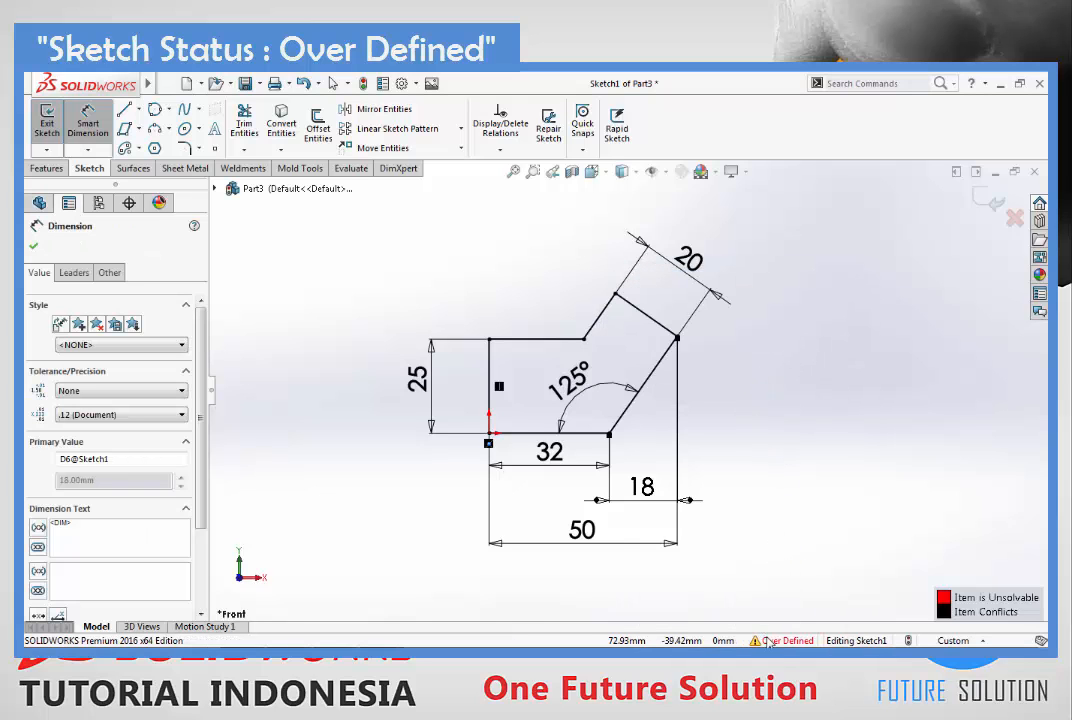
pyautogui.scroll(-3, 699, 404)
pyautogui.scroll(3, 699, 404)
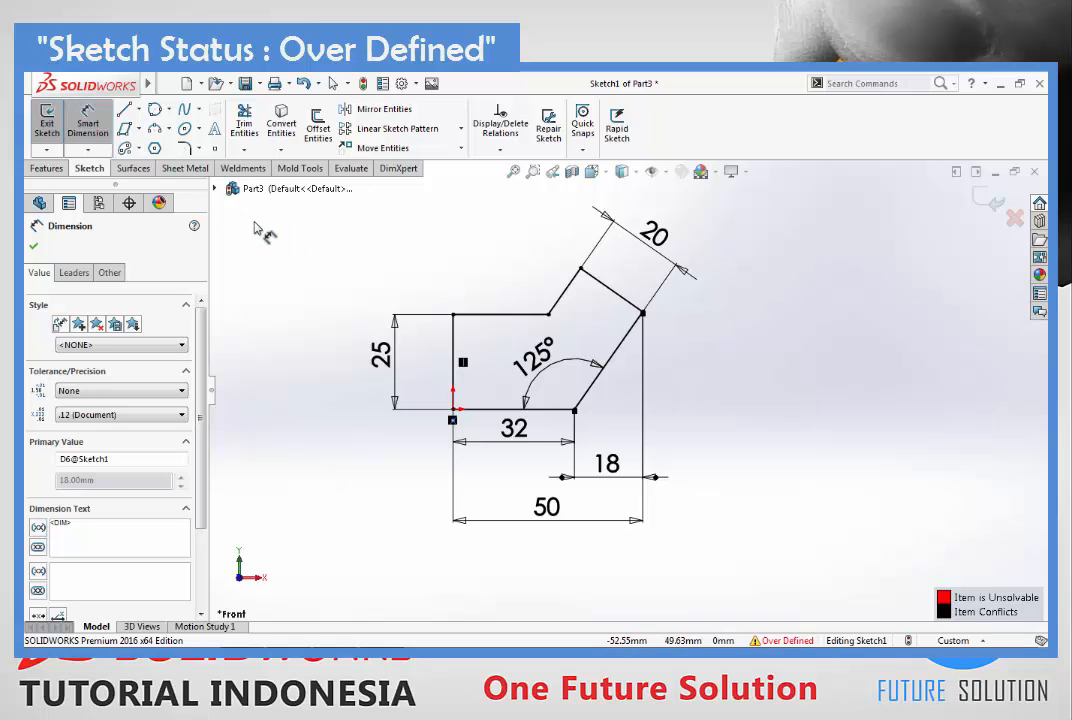
pyautogui.click(100, 138)
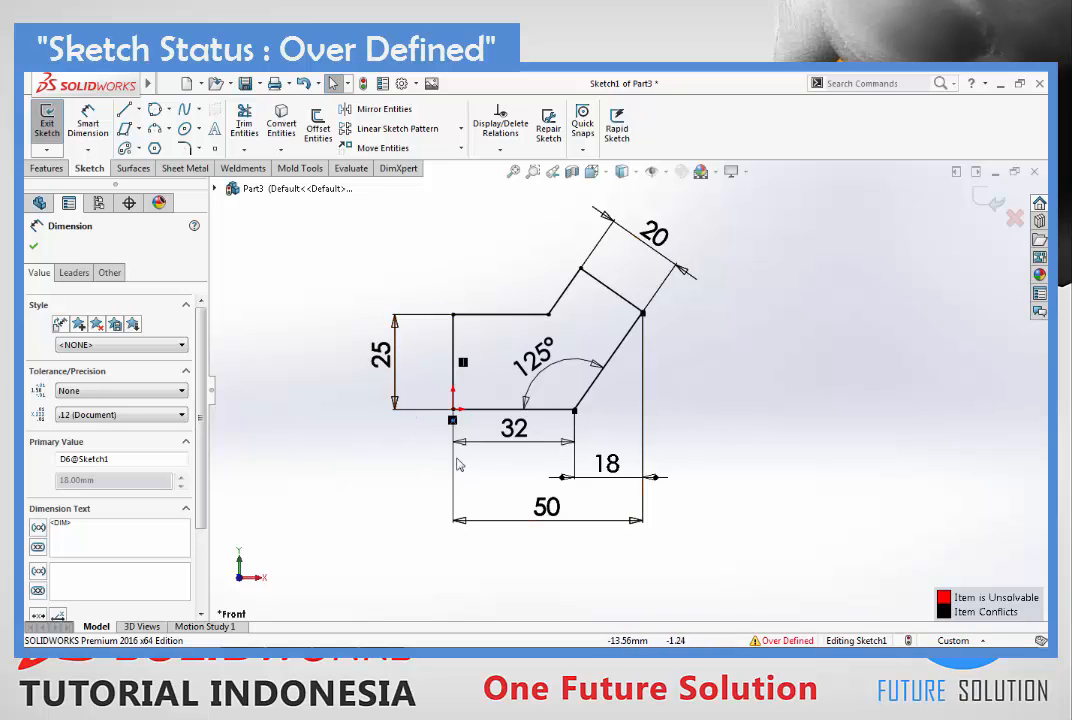
pyautogui.press('Escape')
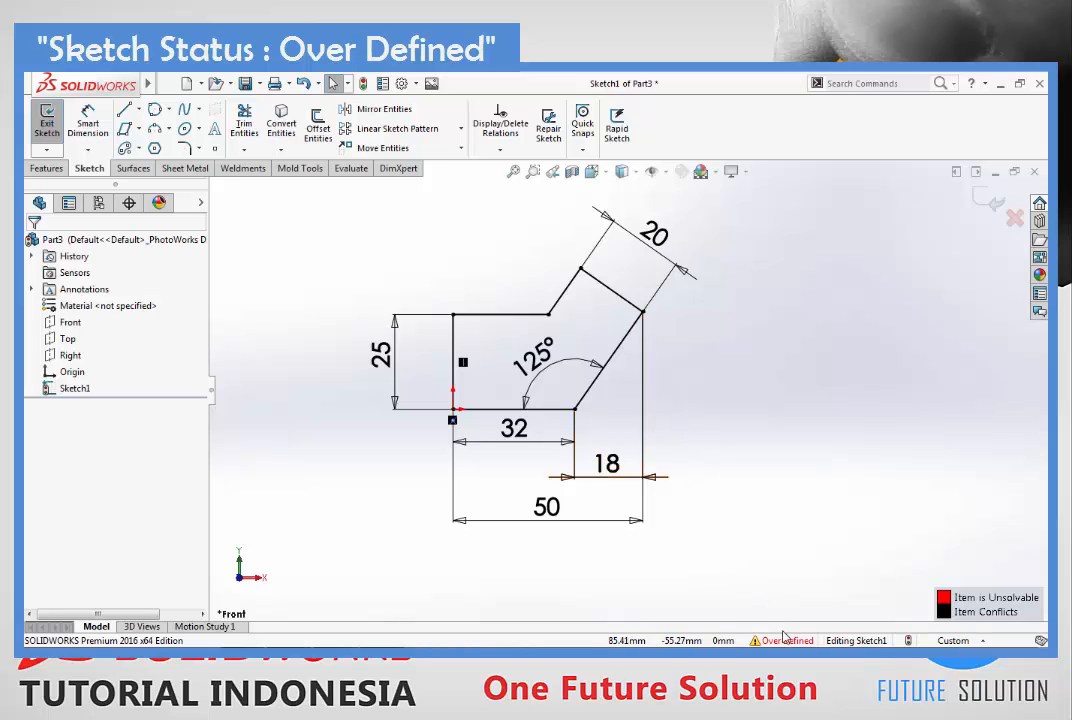
# - Delete the redundant horizontal dimension across the long slanted line
pyautogui.scroll(-3, 653, 488)
pyautogui.scroll(-5, 553, 447)
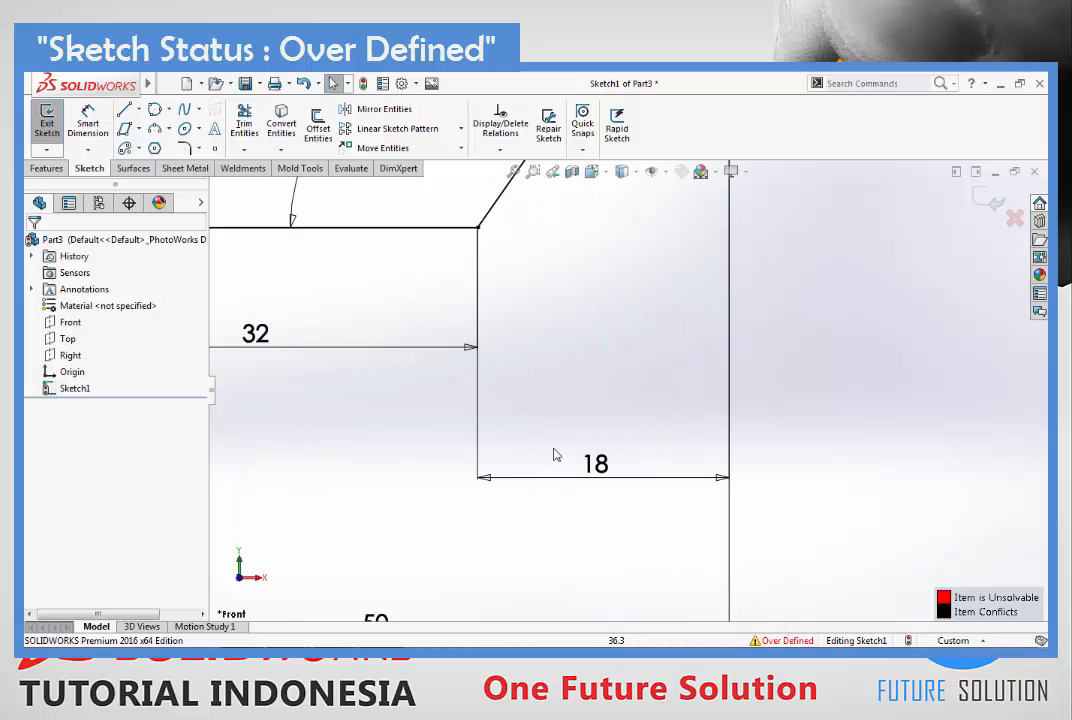
pyautogui.scroll(2, 610, 390)
pyautogui.scroll(5, 573, 359)
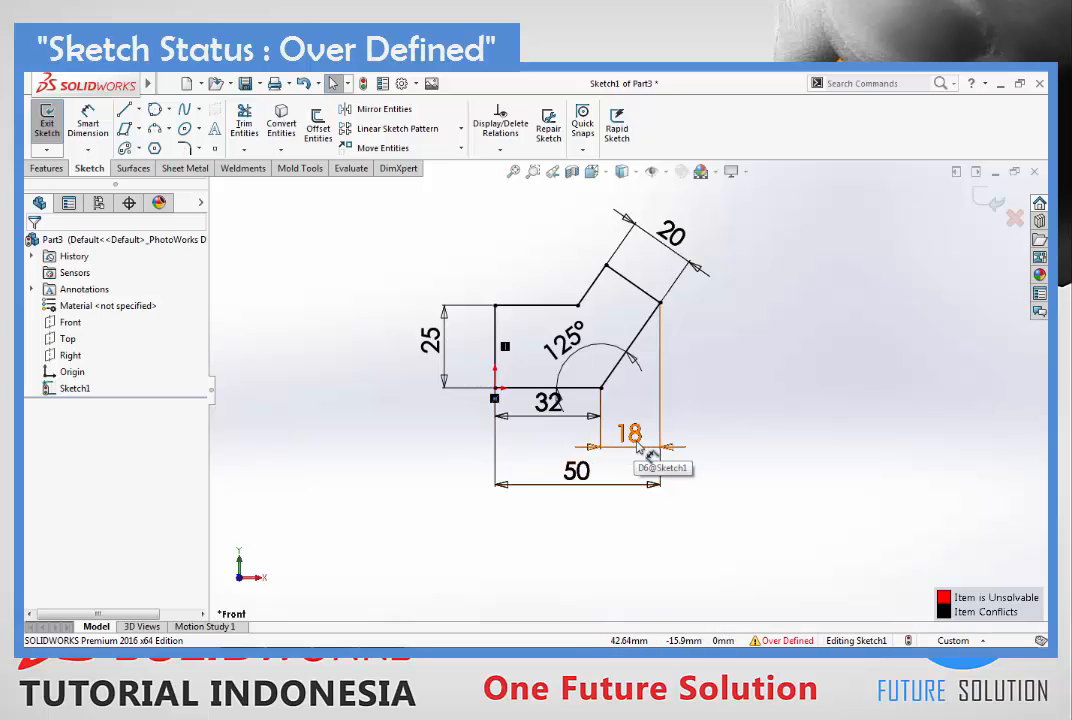
pyautogui.scroll(-2, 629, 306)
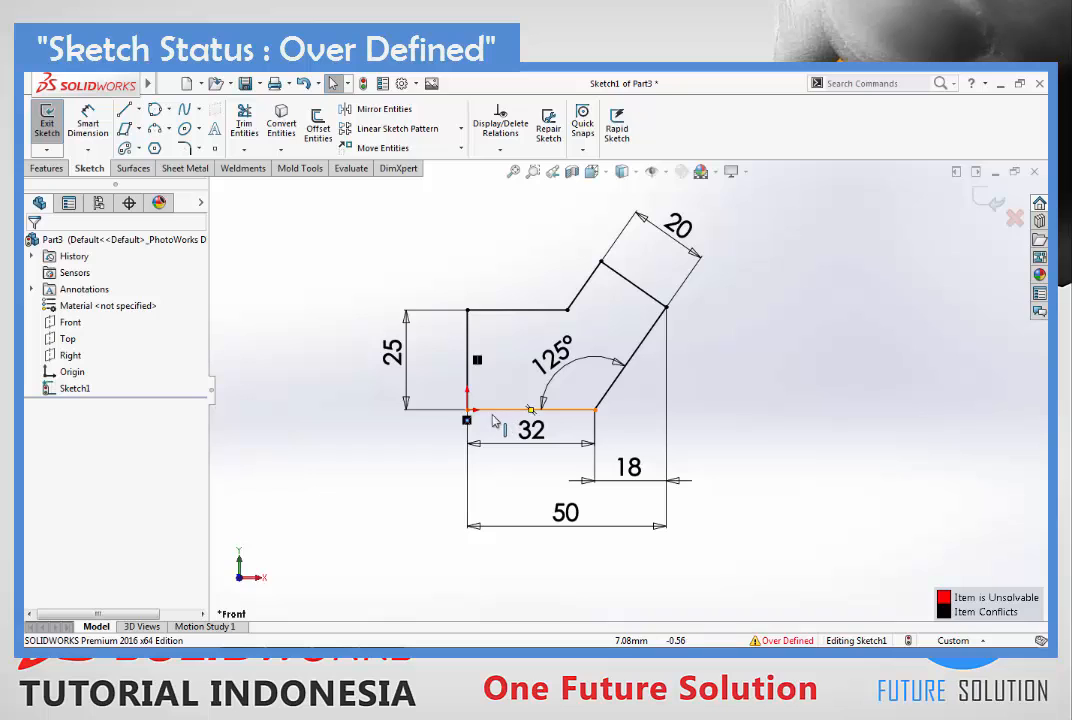
pyautogui.click(600, 487)
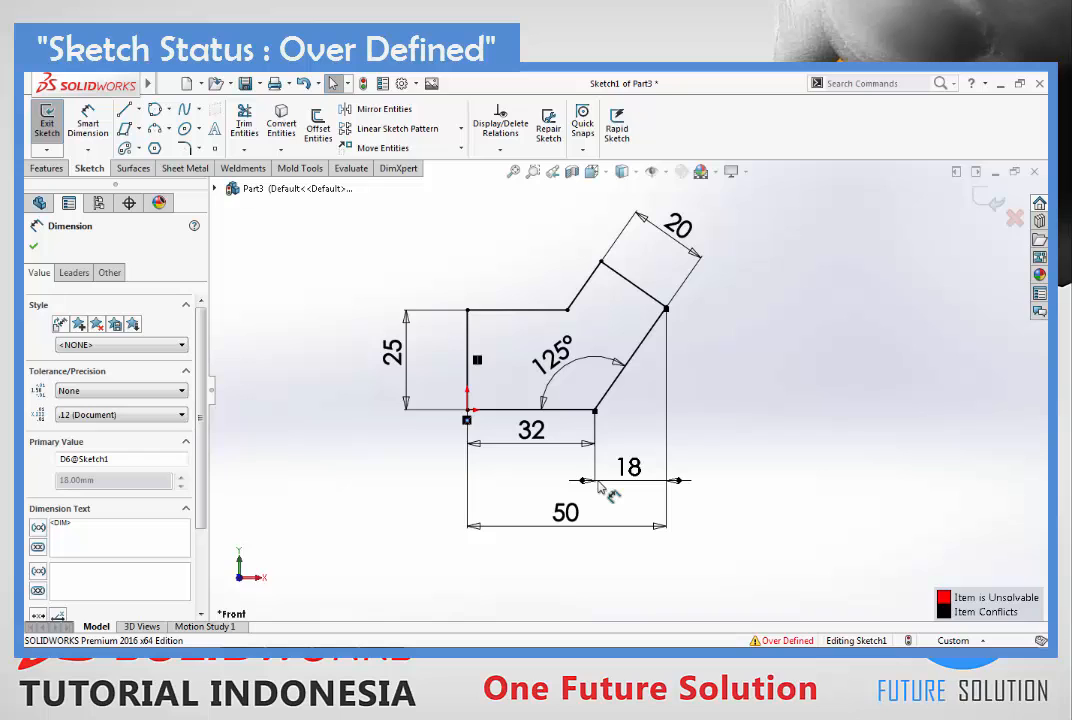
pyautogui.press('Delete')
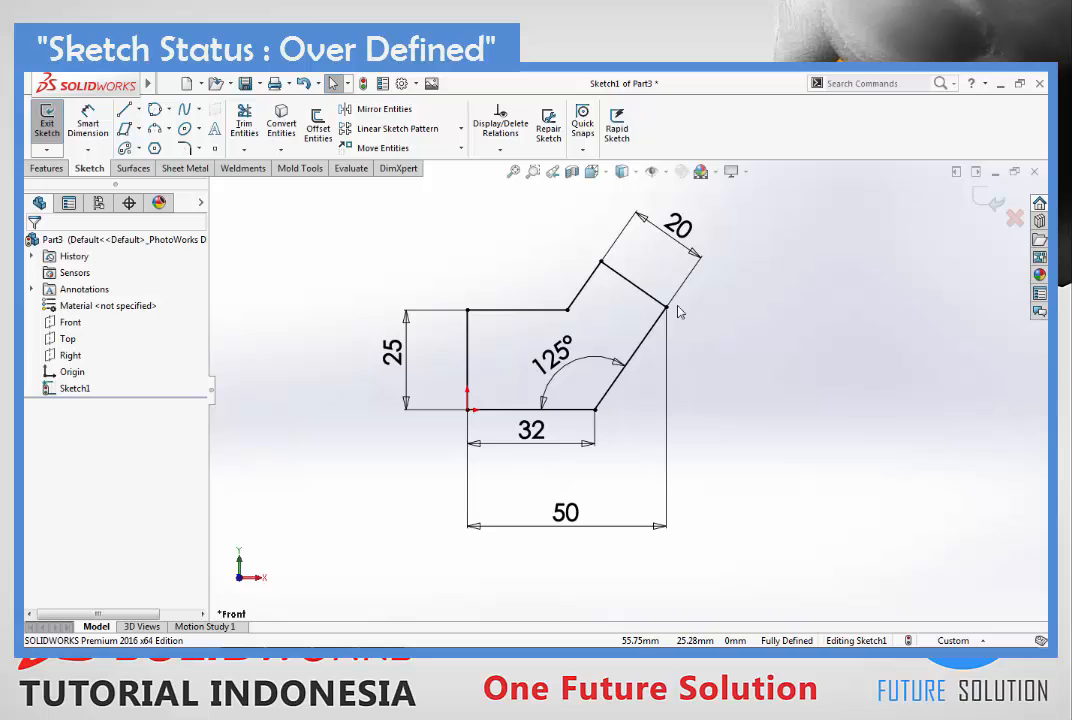
# - Try a Horizontal relation on the left vertical line and delete that relation
pyautogui.click(468, 330)
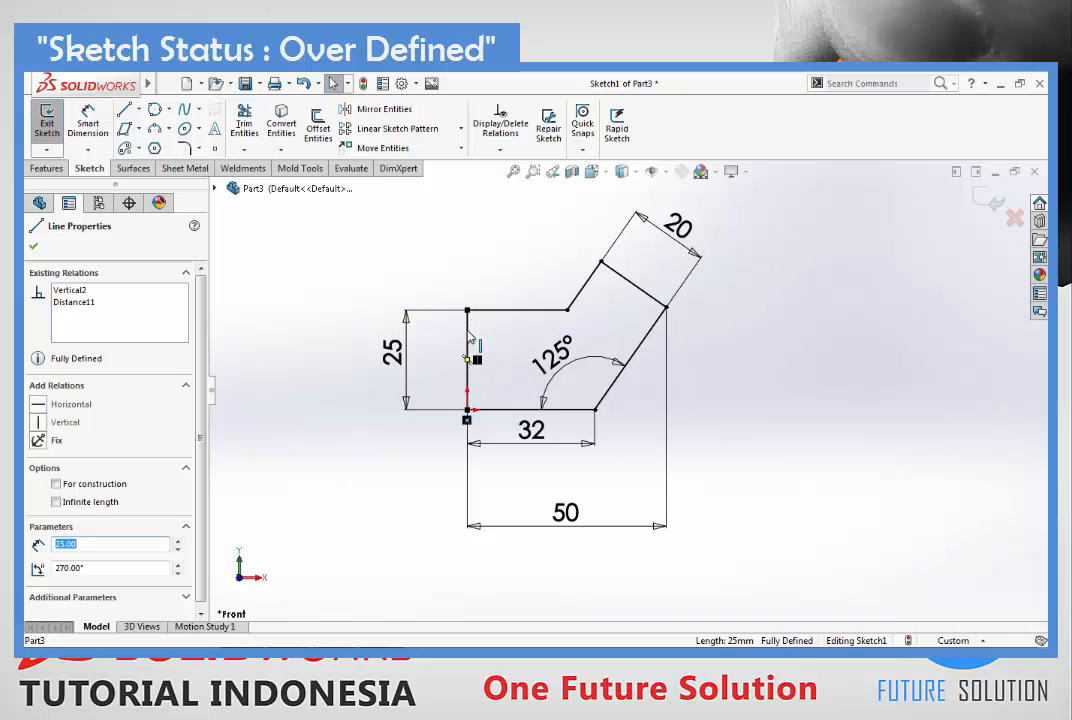
pyautogui.click(39, 404)
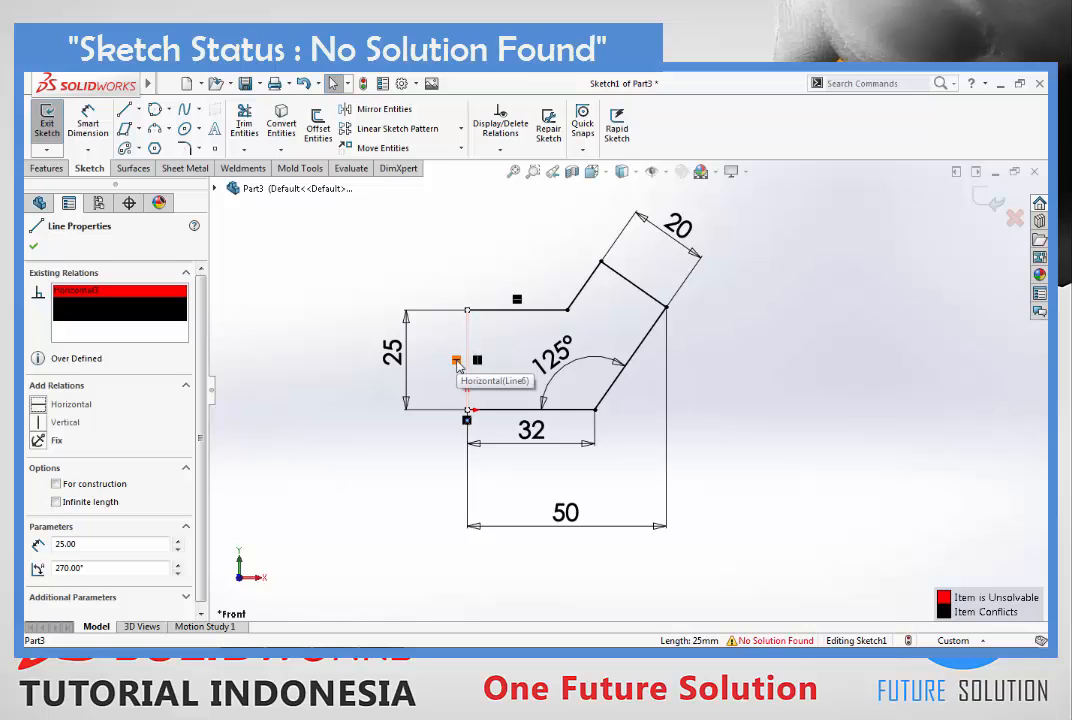
pyautogui.press('Escape')
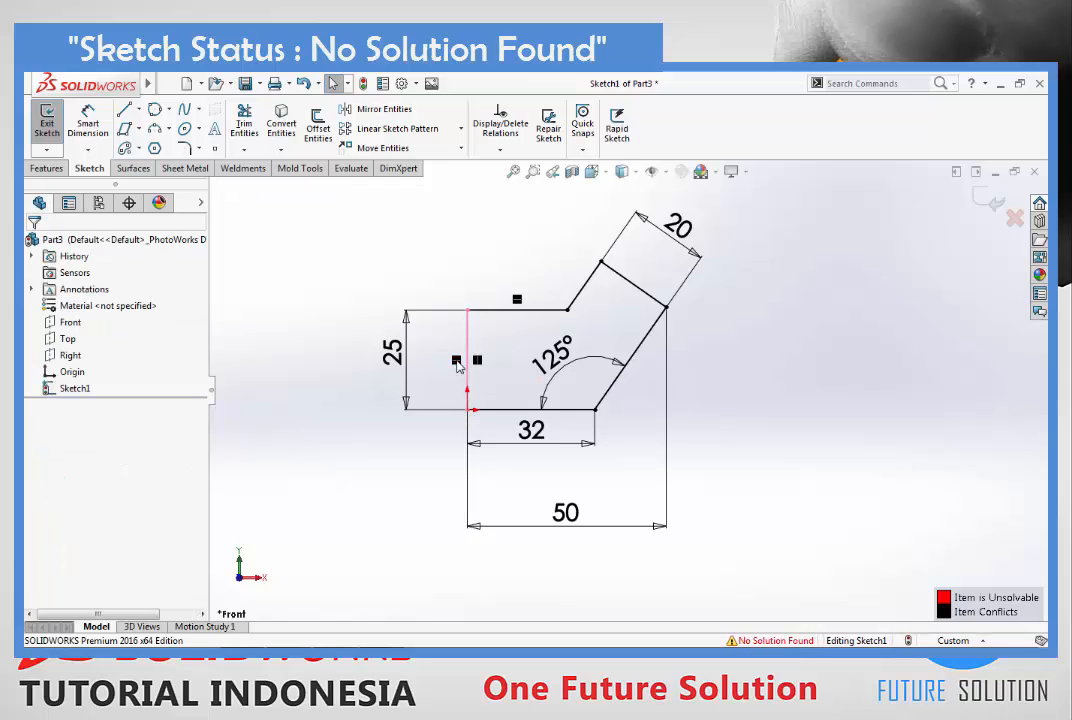
pyautogui.press('Delete')
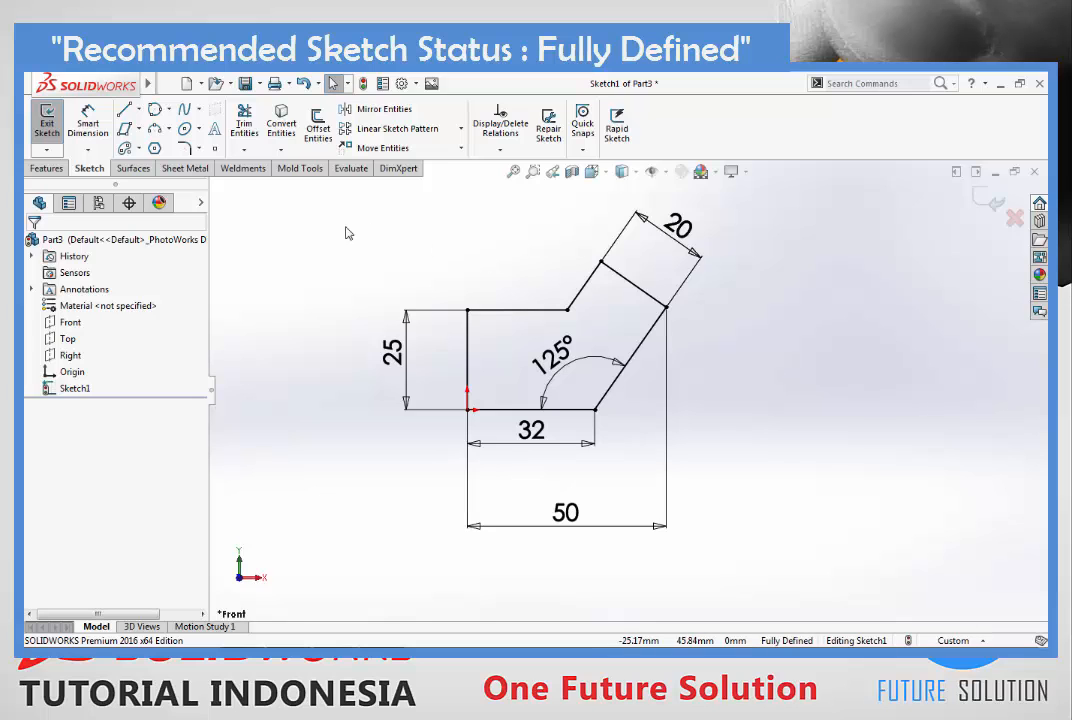
# - Sketch a separate closed triangle to the right of the profile, with two sides of about 20 mm and 25 mm
pyautogui.click(124, 109)
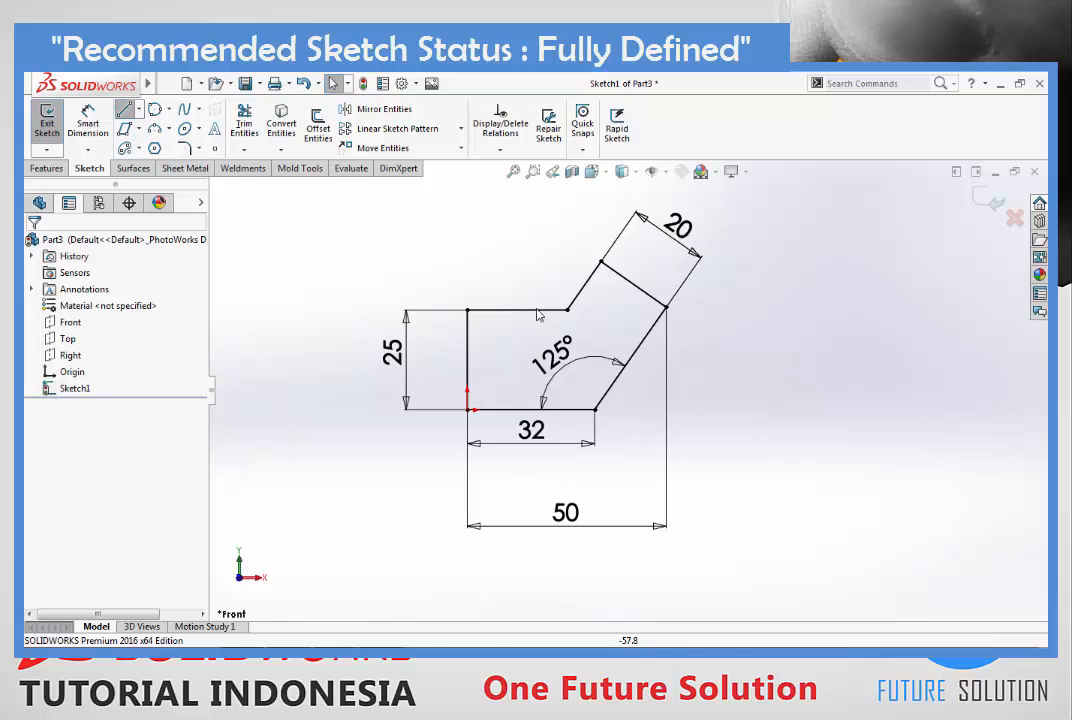
pyautogui.click(817, 355)
pyautogui.click(795, 433)
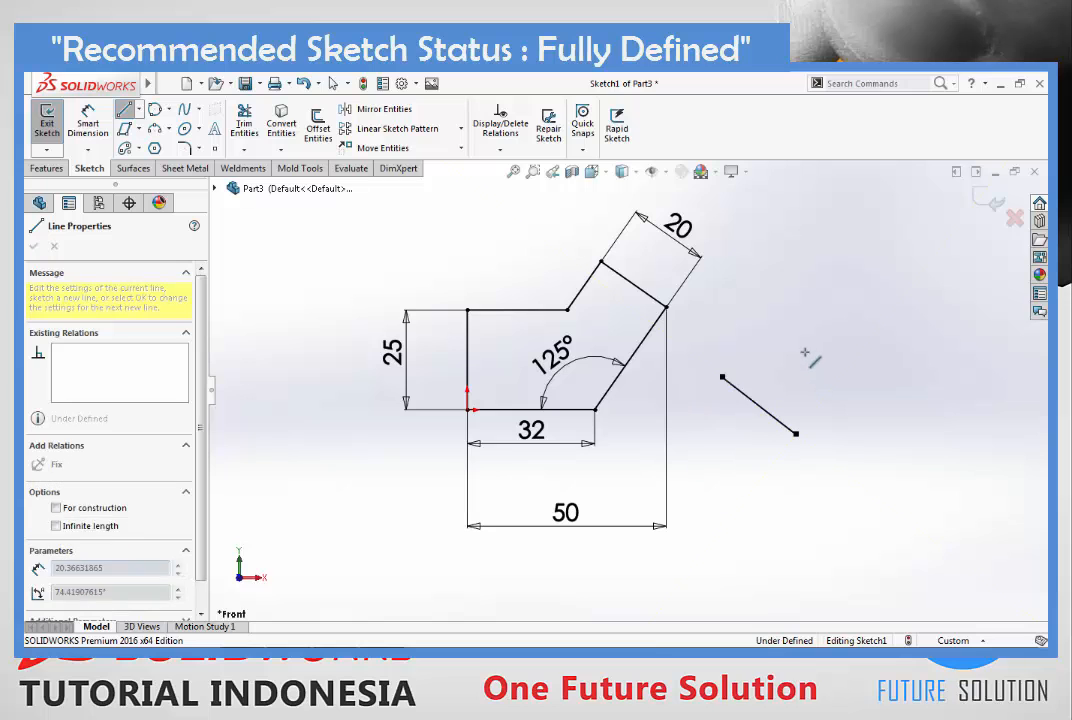
pyautogui.click(723, 378)
pyautogui.click(723, 378)
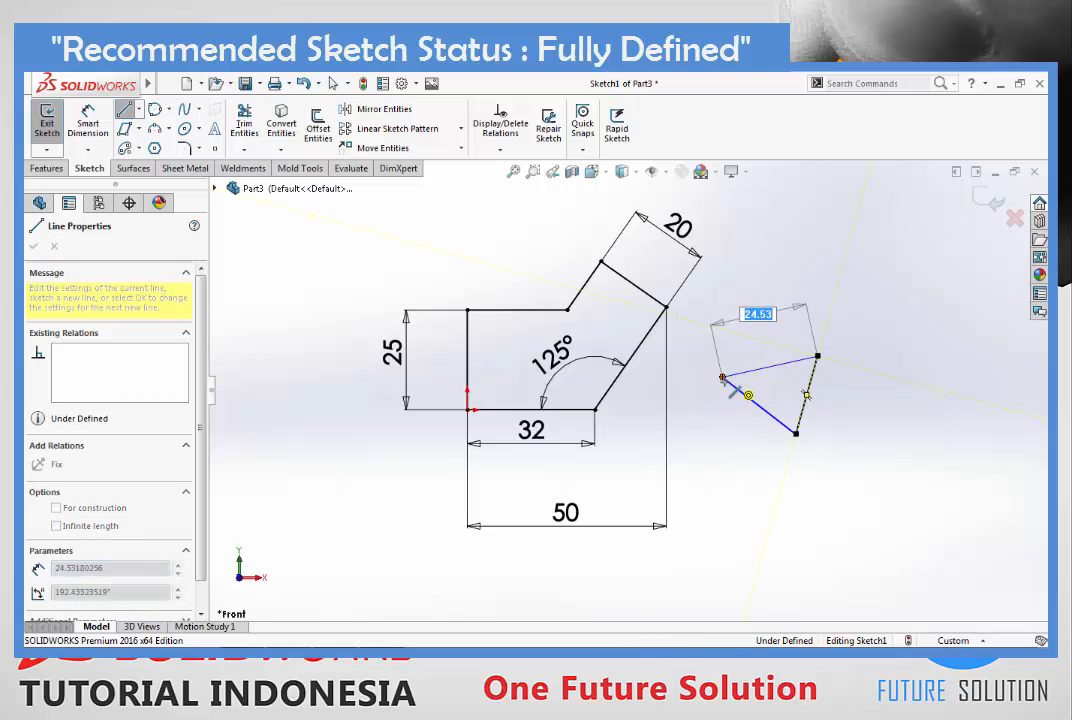
pyautogui.press('Return')
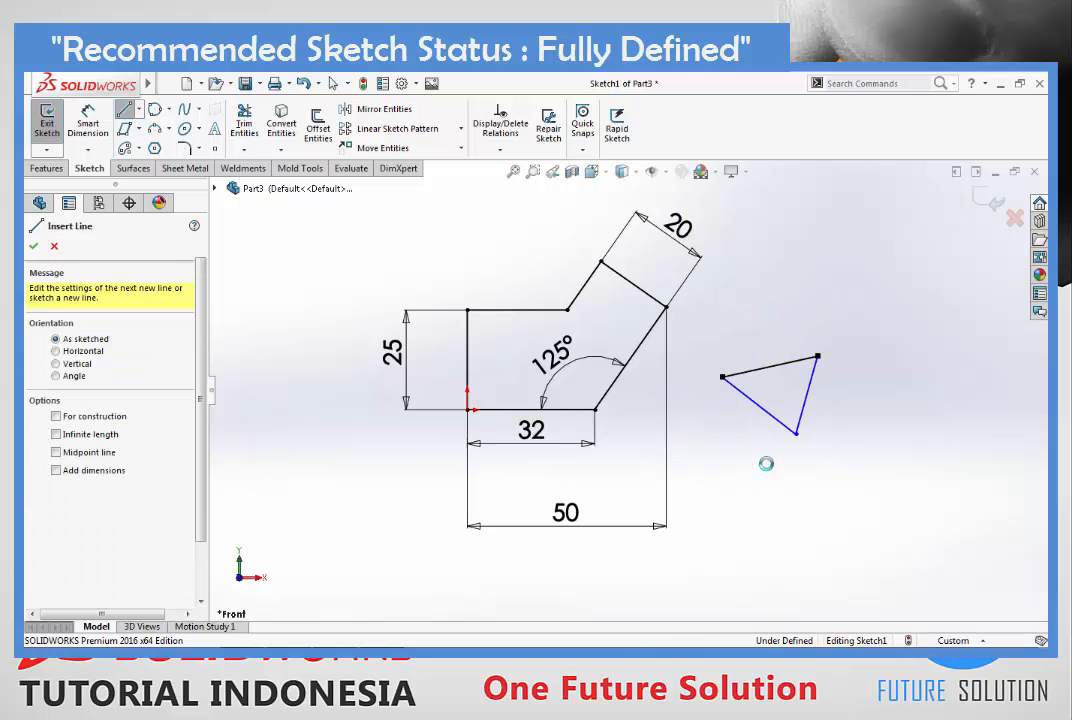
pyautogui.press('Escape')
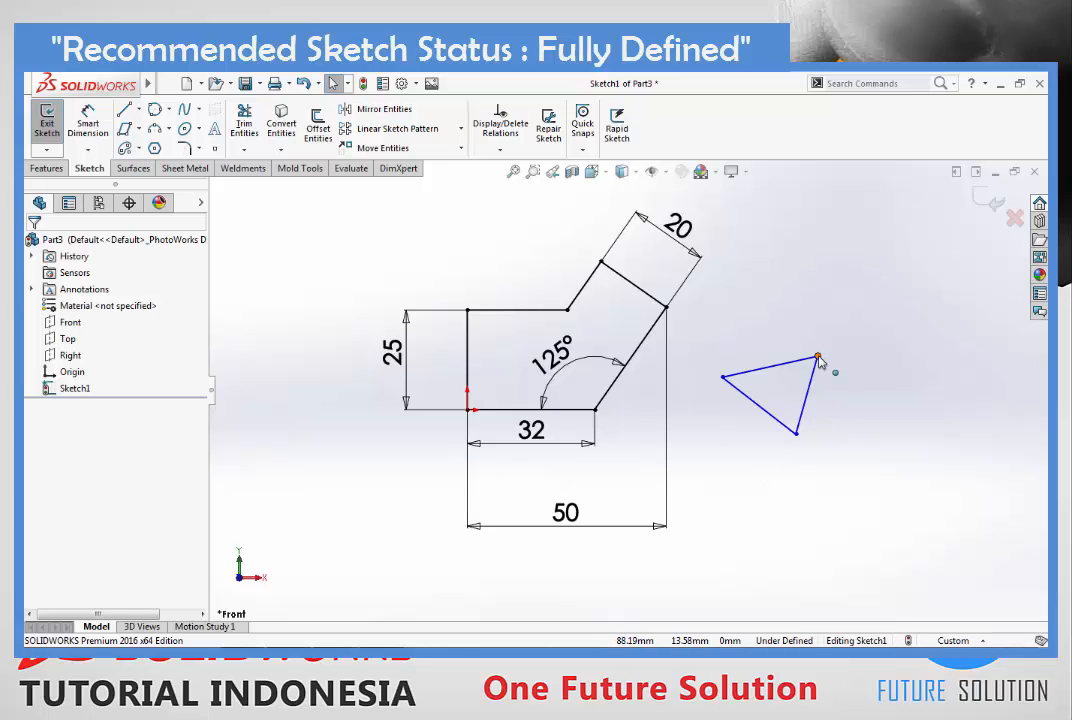
# - Stretch the triangle's upper-right corner outward to about X 96, Y 11 mm and delete the whole triangle
pyautogui.moveTo(817, 356); pyautogui.dragTo(851, 369)
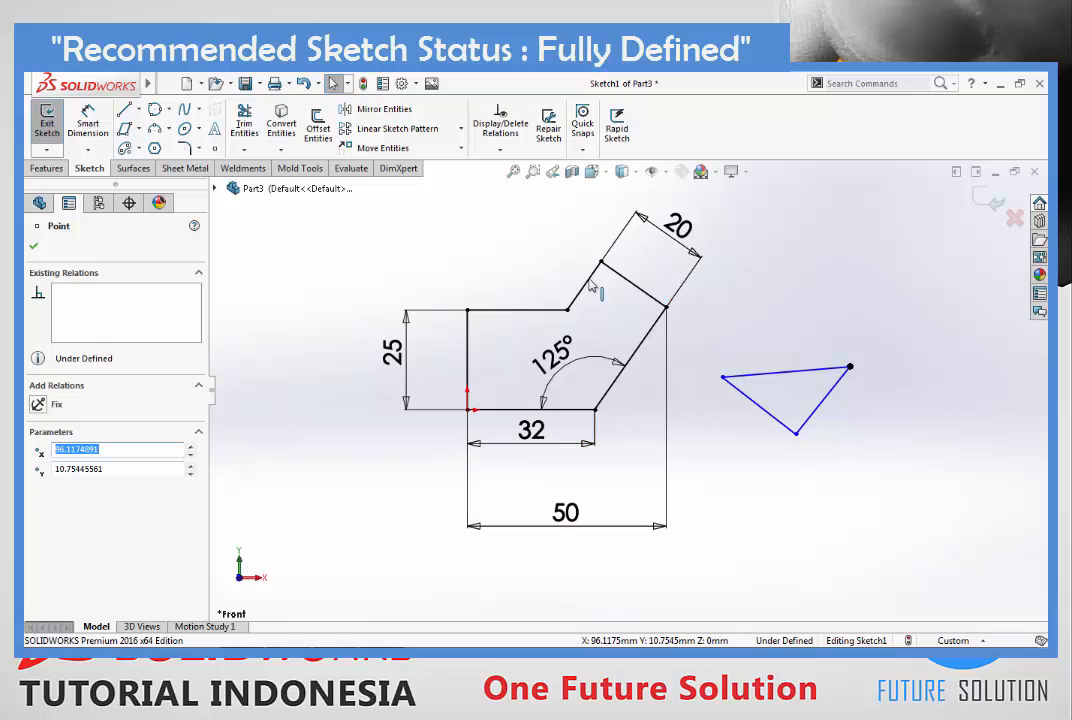
pyautogui.moveTo(710, 334); pyautogui.dragTo(909, 481)
pyautogui.press('Delete')
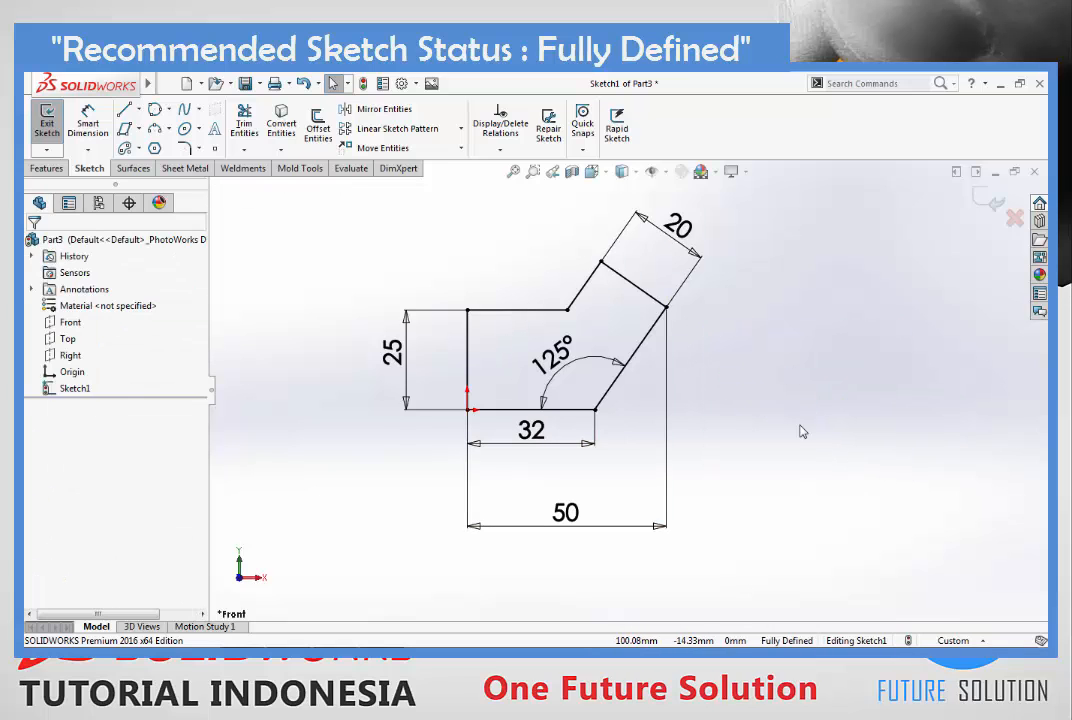
# - Inspect the existing relations of the profile's upper horizontal line and its short slanted end line
pyautogui.scroll(1, 570, 260)
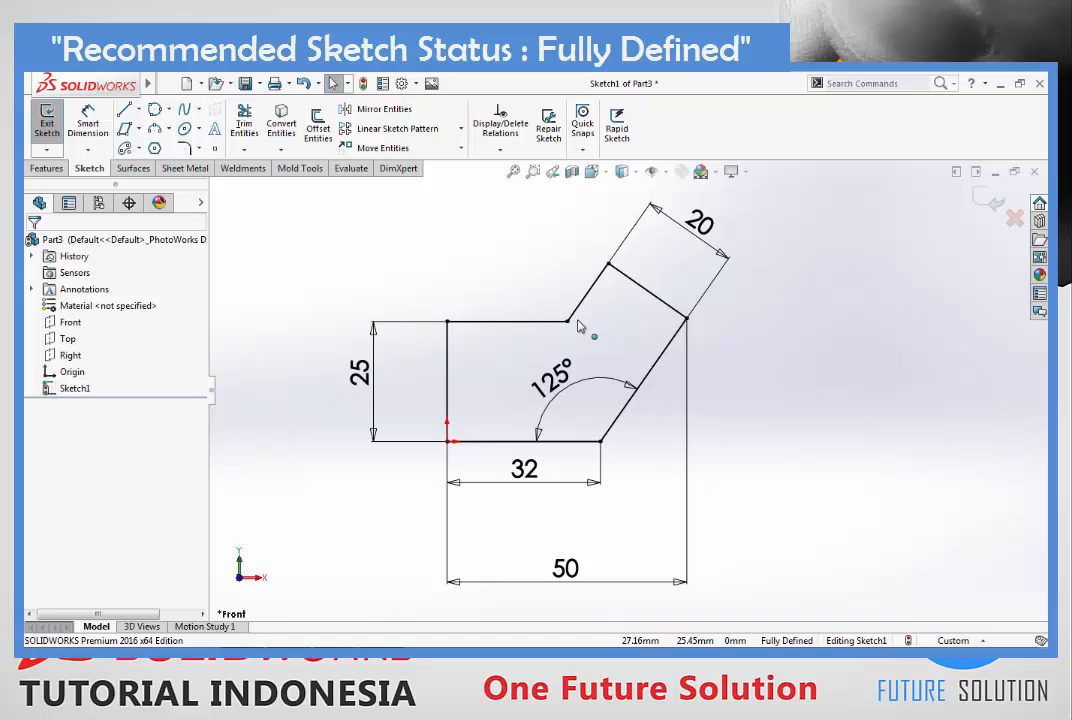
pyautogui.click(458, 324)
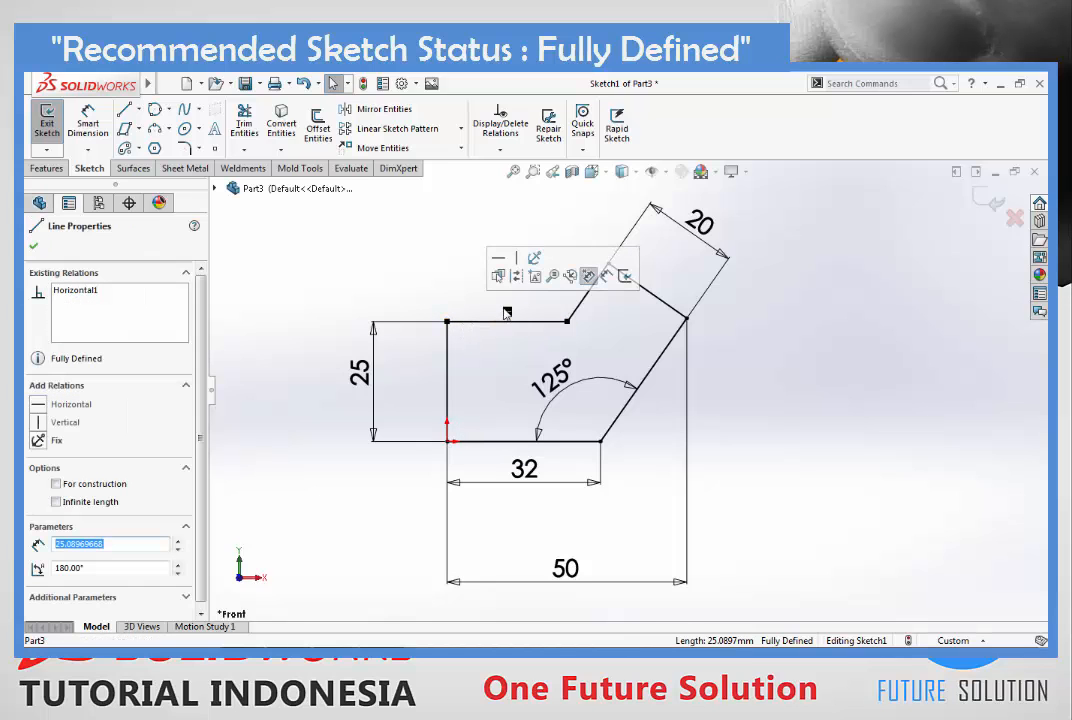
pyautogui.click(664, 307)
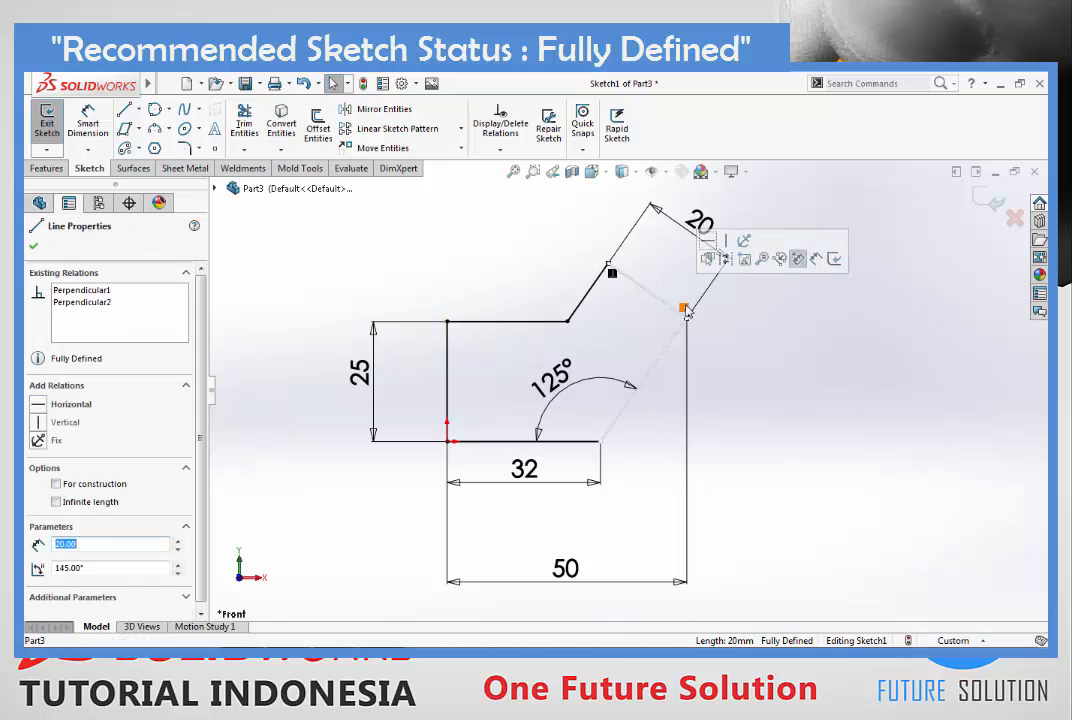
pyautogui.click(783, 335)
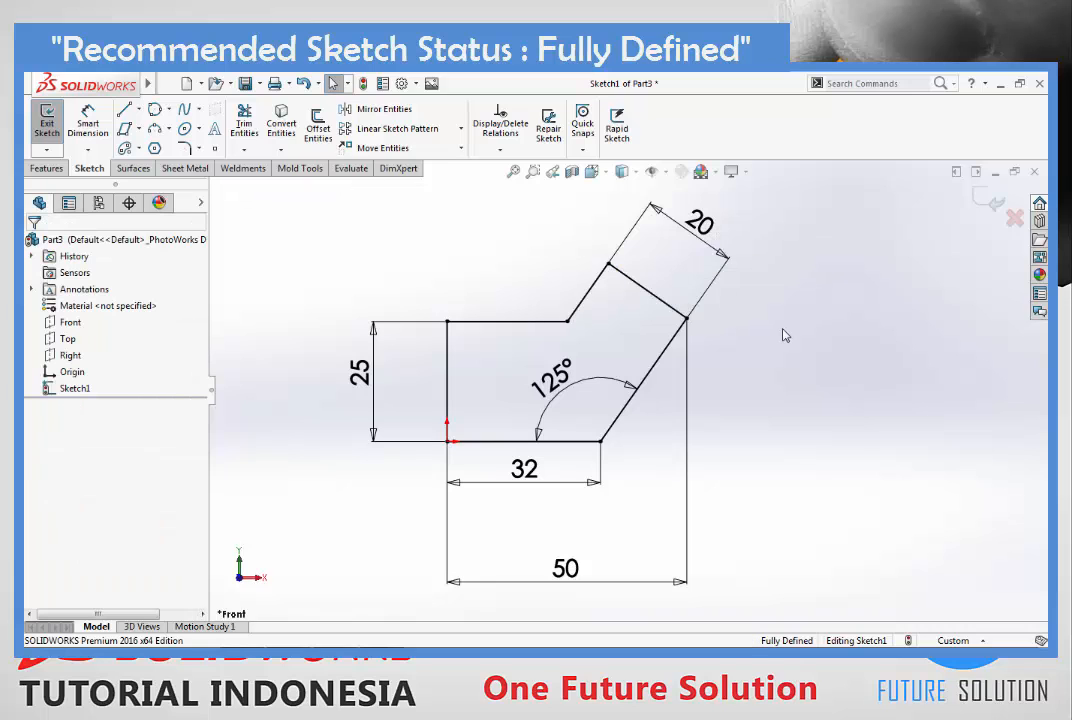
pyautogui.scroll(1, 783, 335)
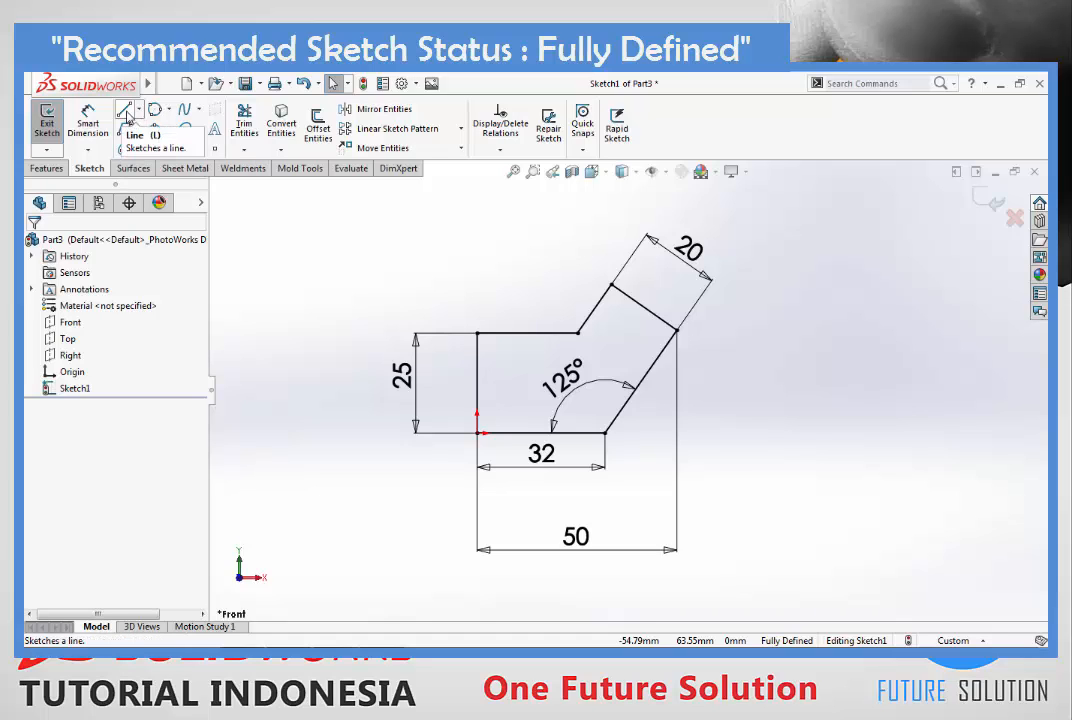
# - Sketch a separate horizontal line about 29 mm long above and to the left of the profile
pyautogui.click(126, 112)
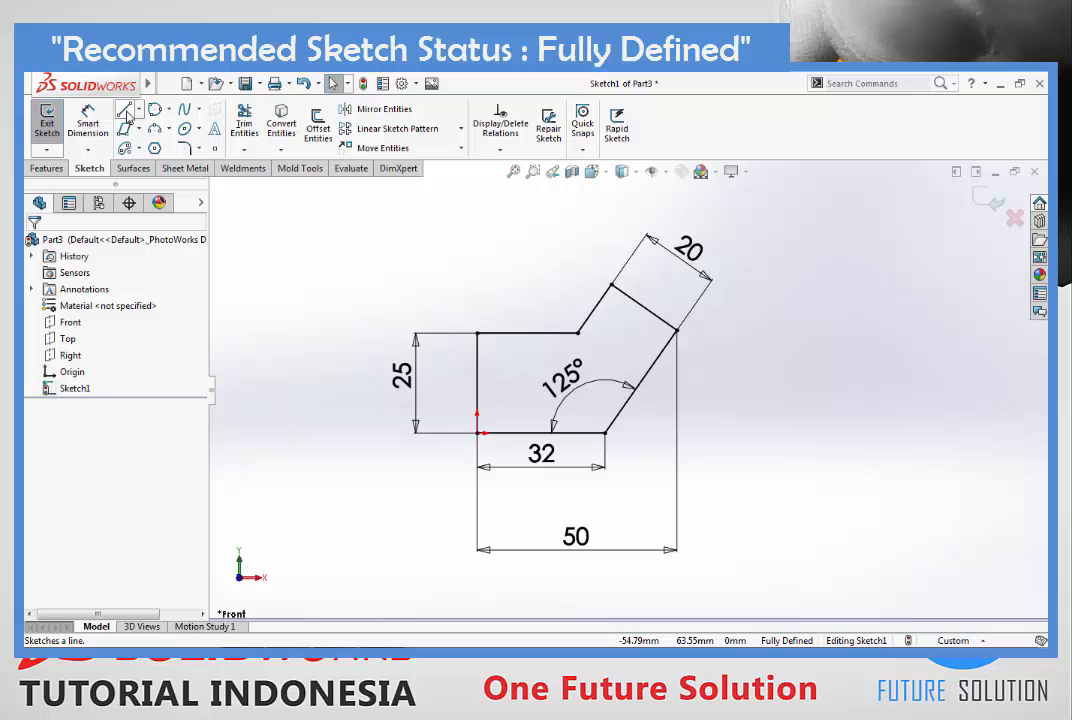
pyautogui.click(270, 269)
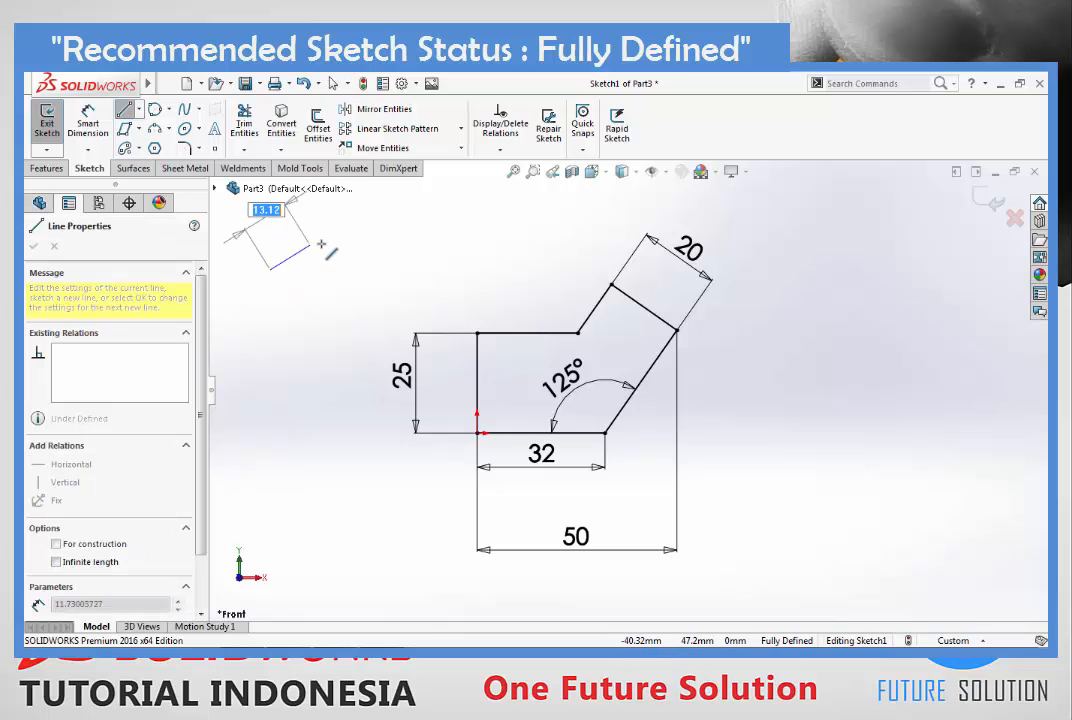
pyautogui.click(387, 269)
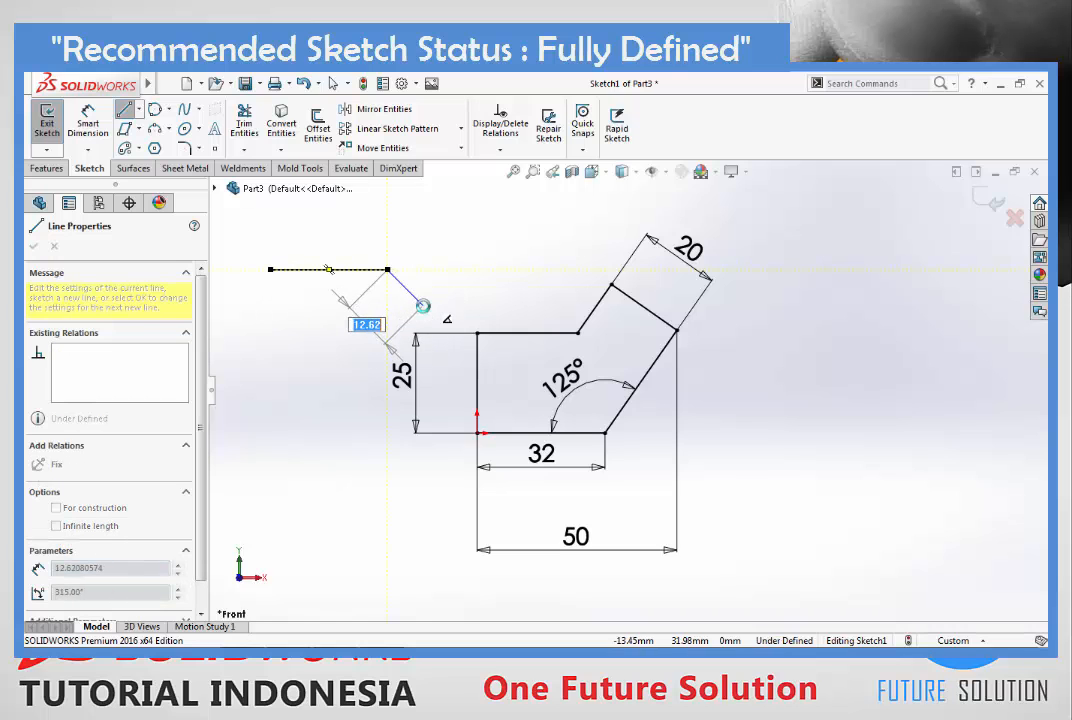
pyautogui.press('Escape')
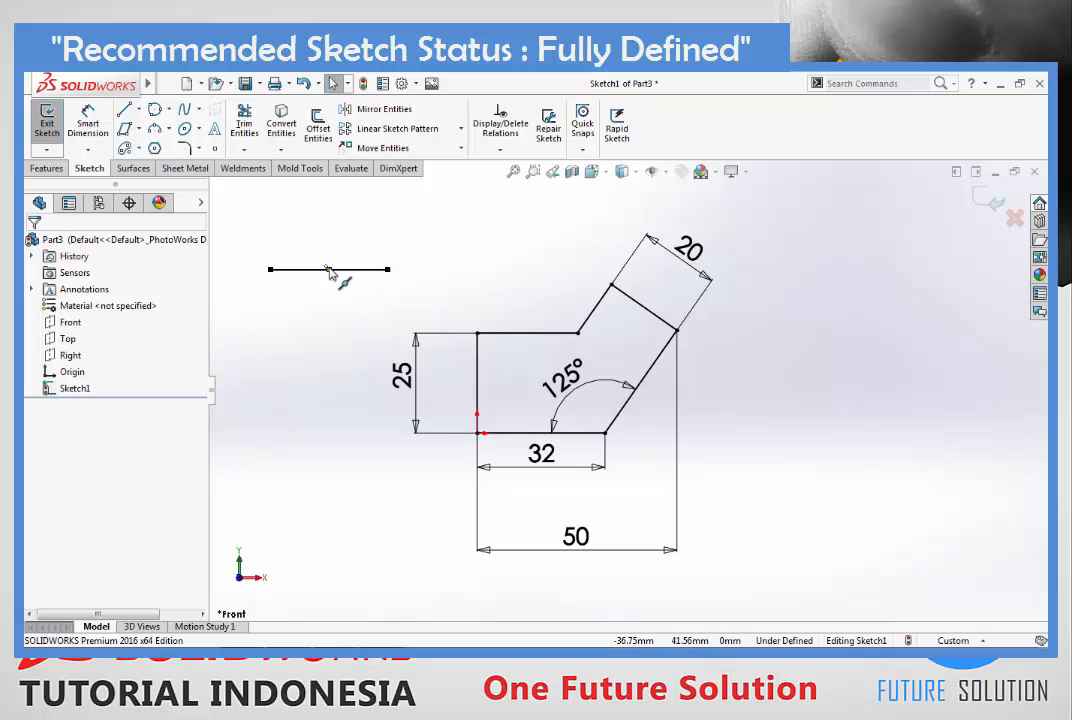
# - Dimension the separate horizontal line's length with Smart Dimension and set it to 30 mm
pyautogui.click(88, 125)
pyautogui.click(330, 269)
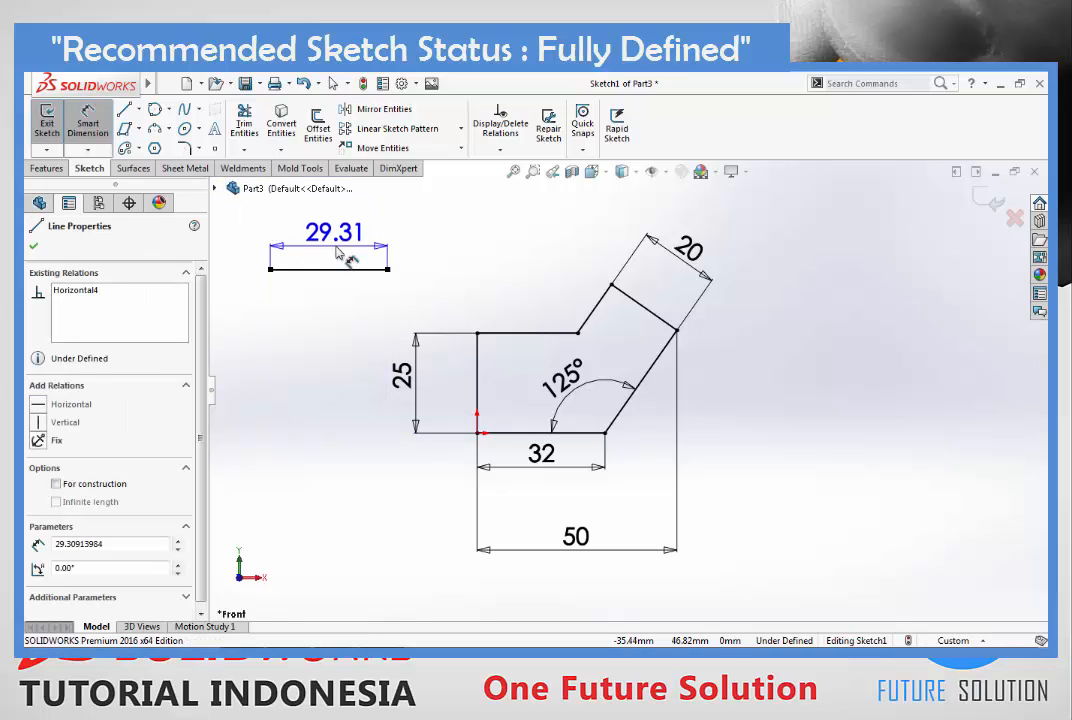
pyautogui.click(343, 253)
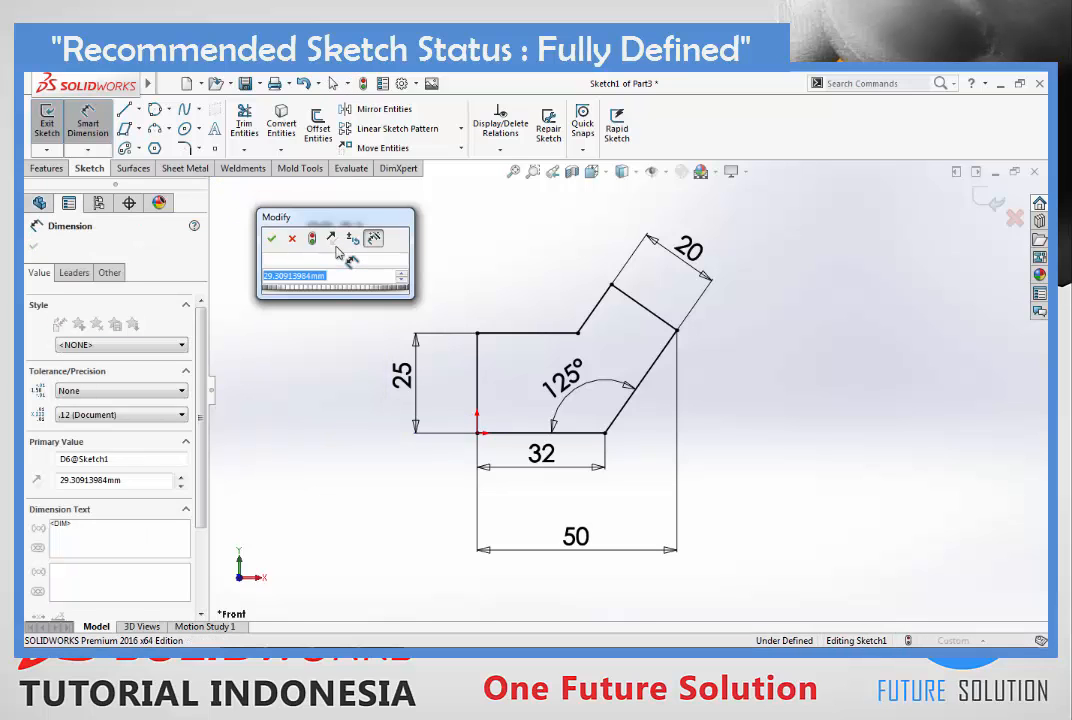
pyautogui.write('30')
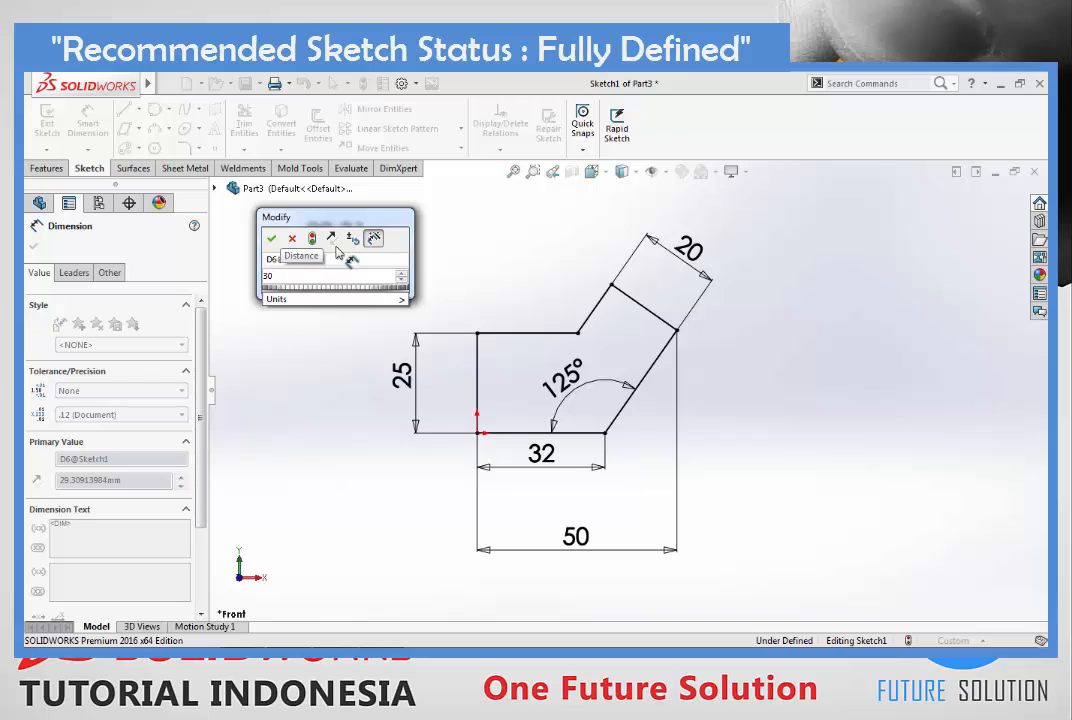
pyautogui.press('Return')
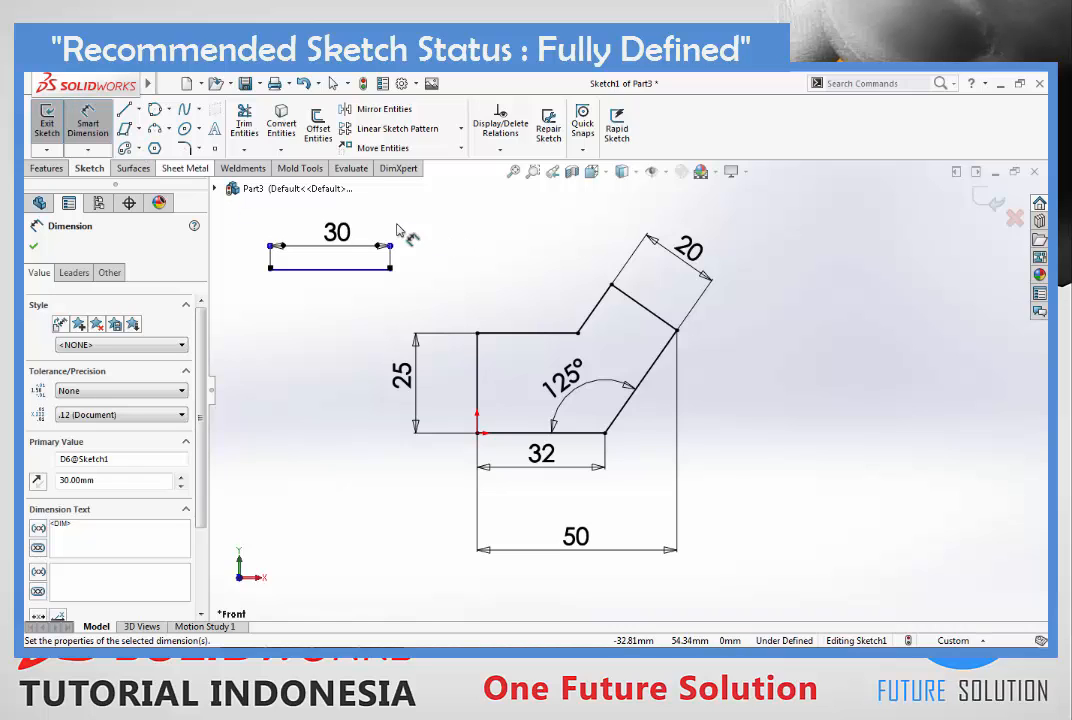
pyautogui.click(490, 248)
pyautogui.press('Escape')
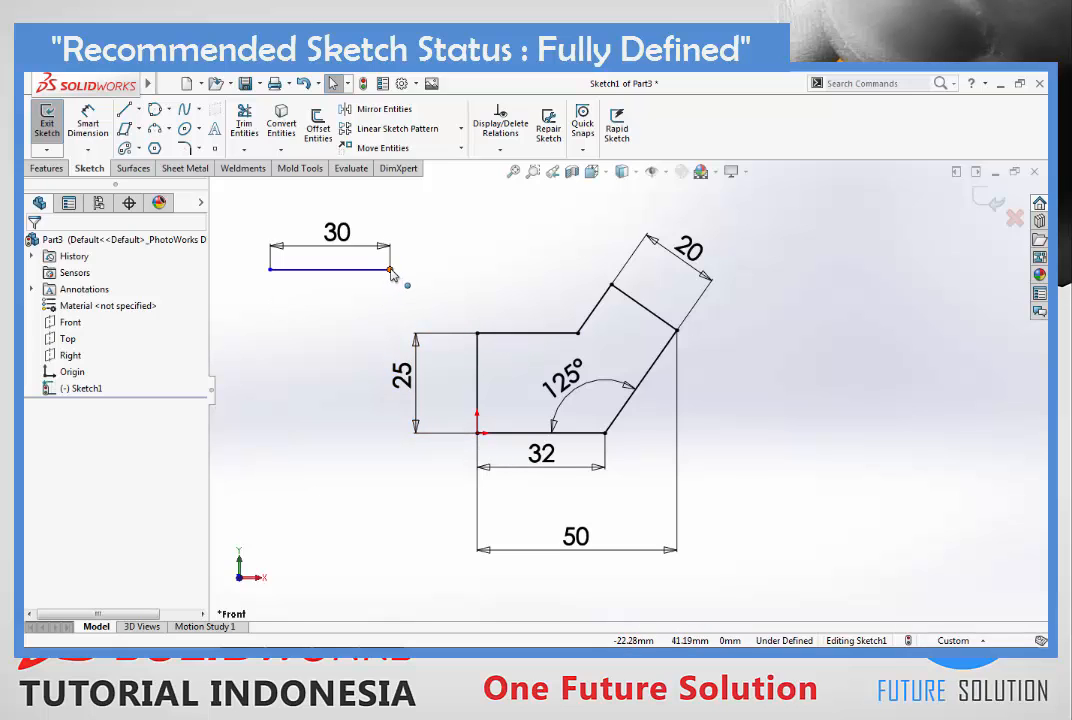
# - Shift the 30 mm line by its right endpoint to about X -18, Y 39 mm
pyautogui.click(390, 270)
pyautogui.moveTo(390, 272)
pyautogui.mouseDown()
pyautogui.moveTo(383, 287)
pyautogui.moveTo(433, 294)
pyautogui.moveTo(426, 244)
pyautogui.moveTo(370, 274)
pyautogui.moveTo(363, 297)
pyautogui.moveTo(421, 272)
pyautogui.moveTo(383, 278)
pyautogui.moveTo(400, 290)
pyautogui.moveTo(403, 278)
pyautogui.moveTo(382, 299)
pyautogui.moveTo(405, 282)
pyautogui.mouseUp()
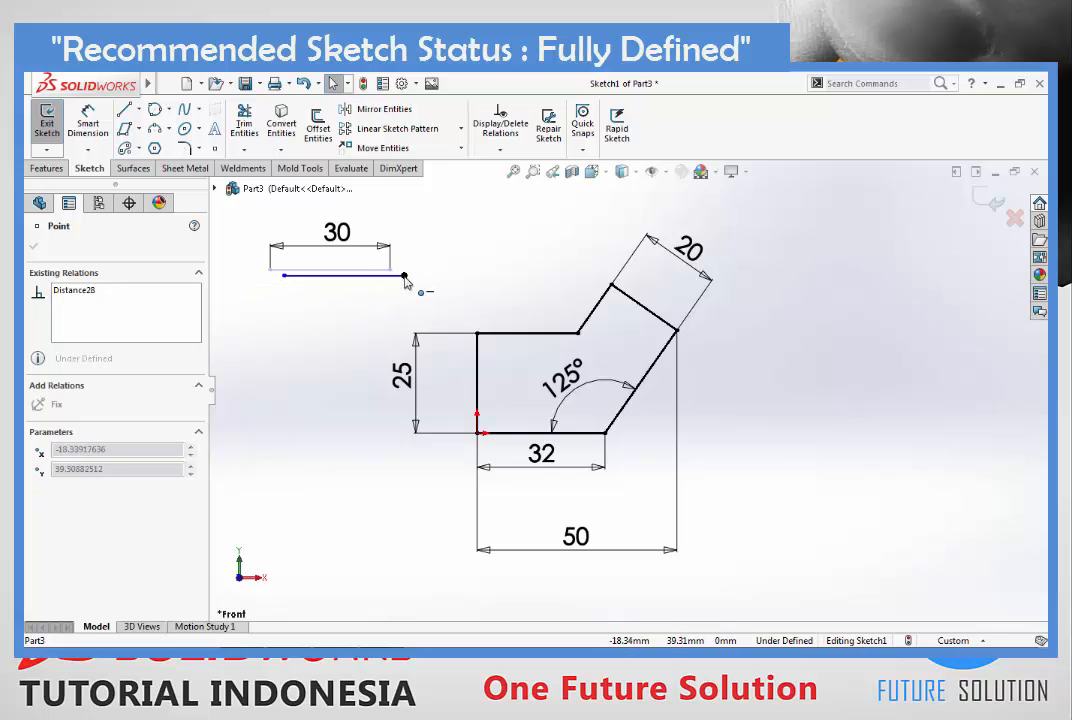
pyautogui.moveTo(405, 282); pyautogui.dragTo(405, 278)
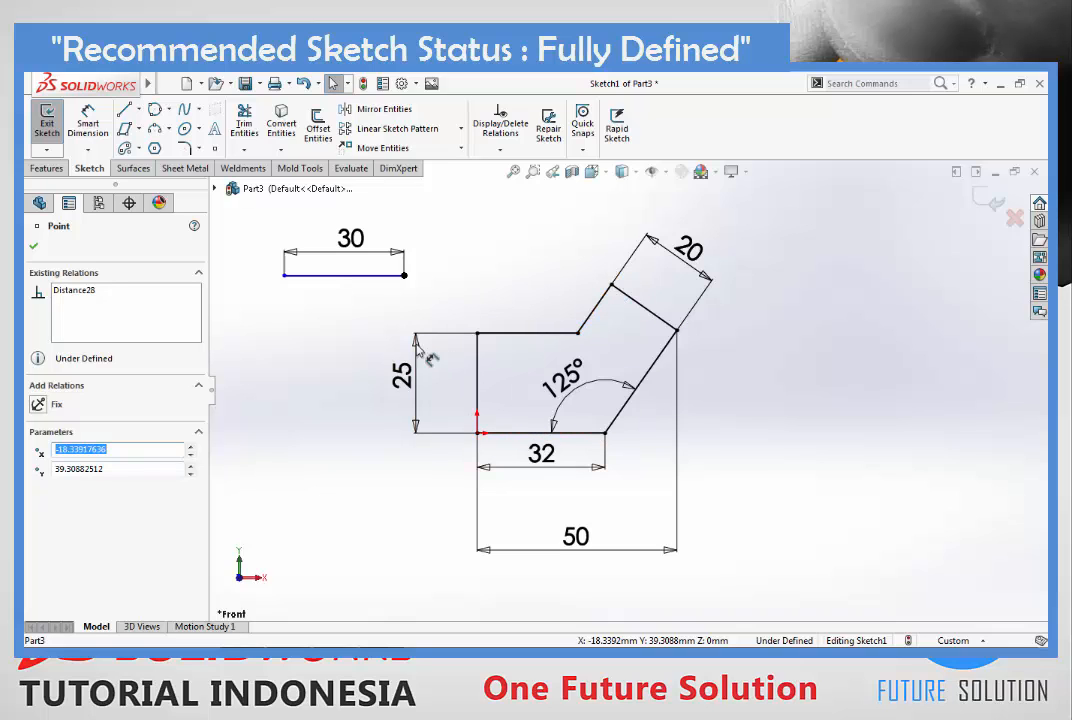
pyautogui.click(484, 226)
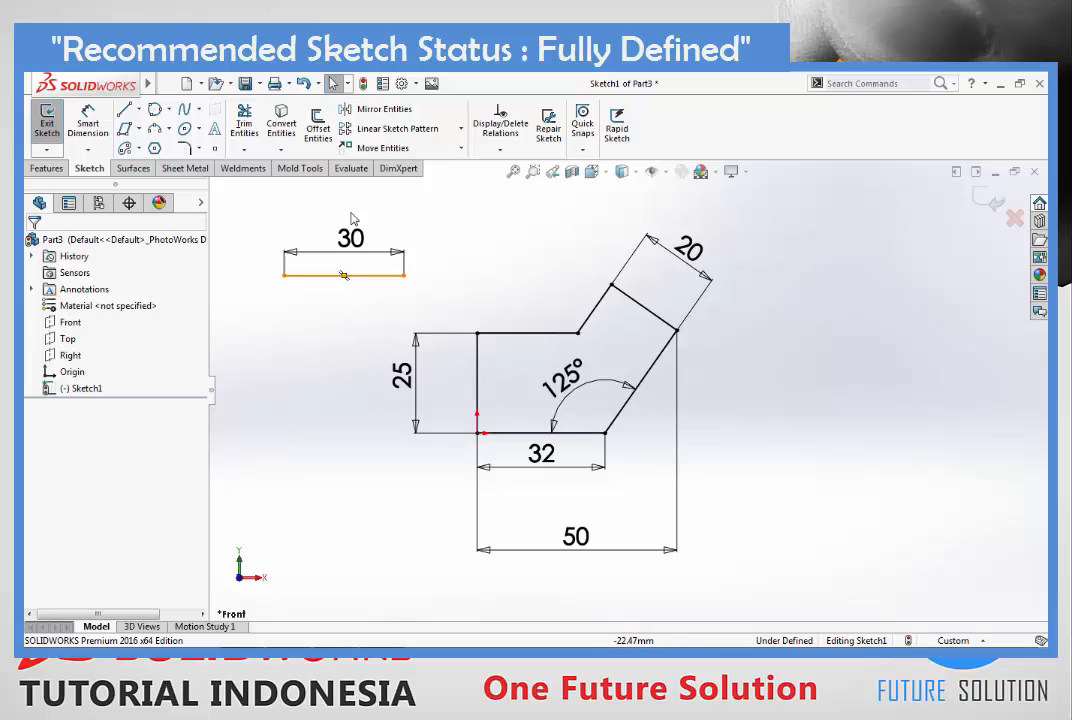
# - Dimension the distance from the 30 mm line's right endpoint to the profile's left vertical line and set it to 20 mm
pyautogui.click(90, 118)
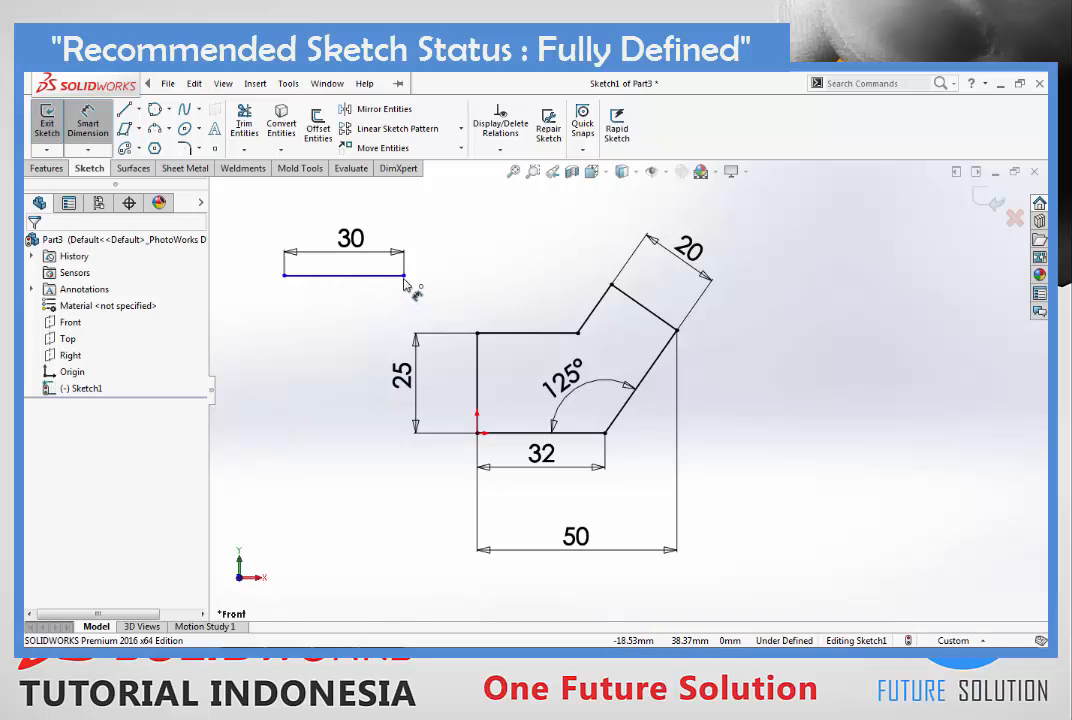
pyautogui.click(404, 277)
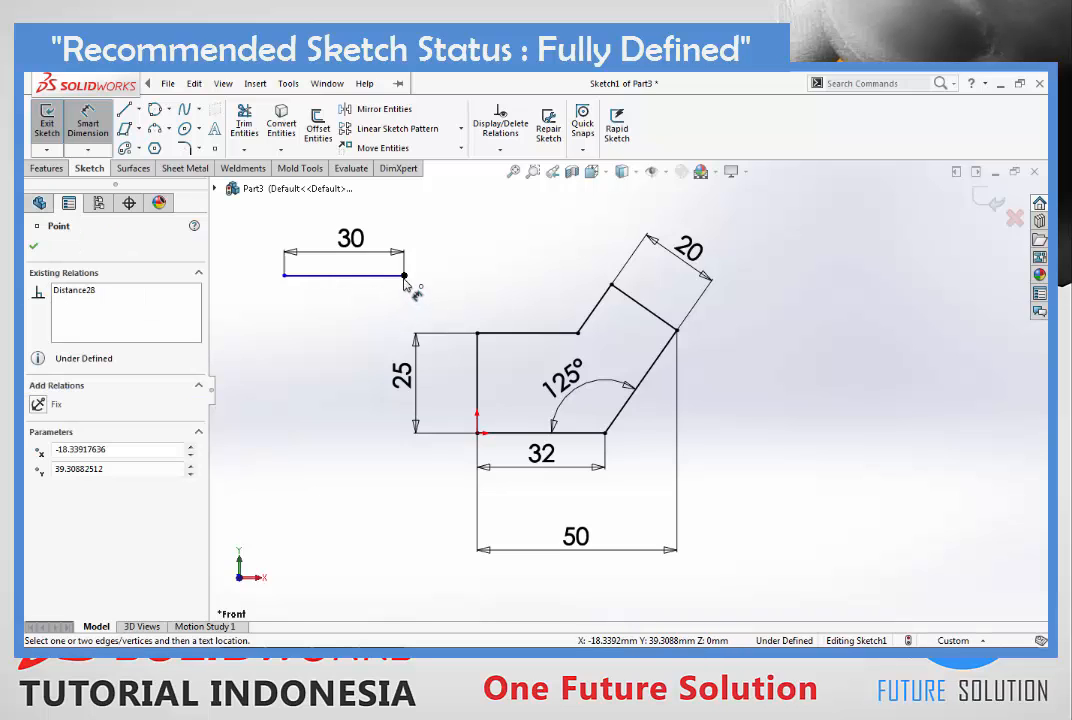
pyautogui.click(479, 372)
pyautogui.click(450, 246)
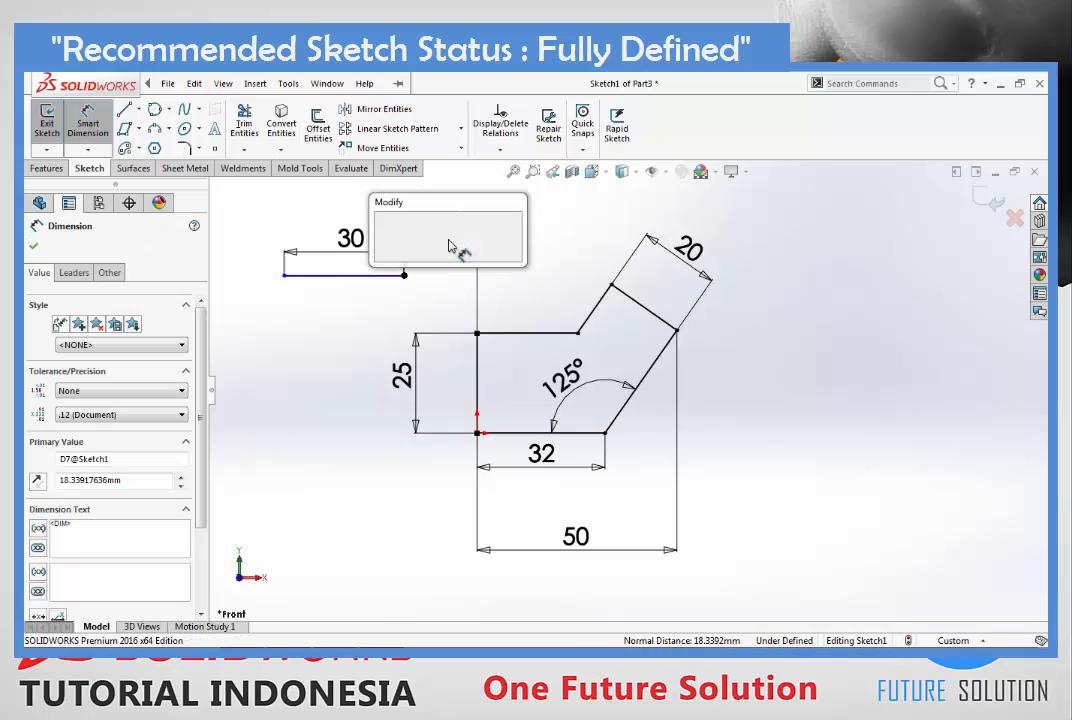
pyautogui.write('20')
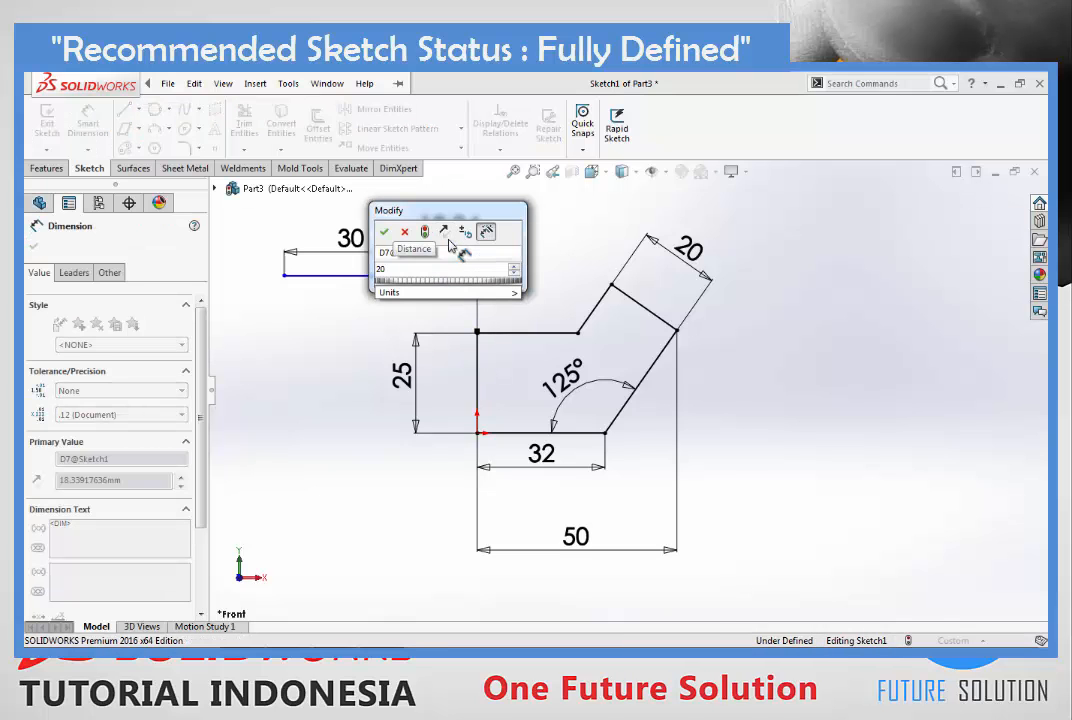
pyautogui.press('Return')
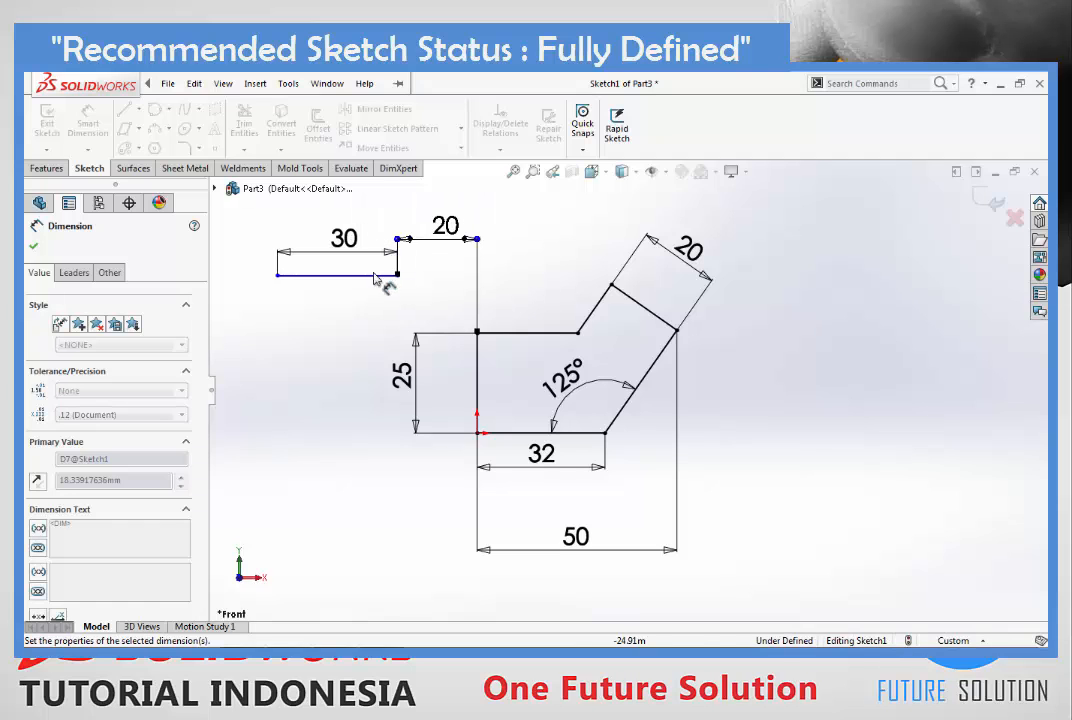
# - Dimension the vertical distance between the 30 mm line and the profile's bottom line and set it to 40 mm
pyautogui.click(371, 276)
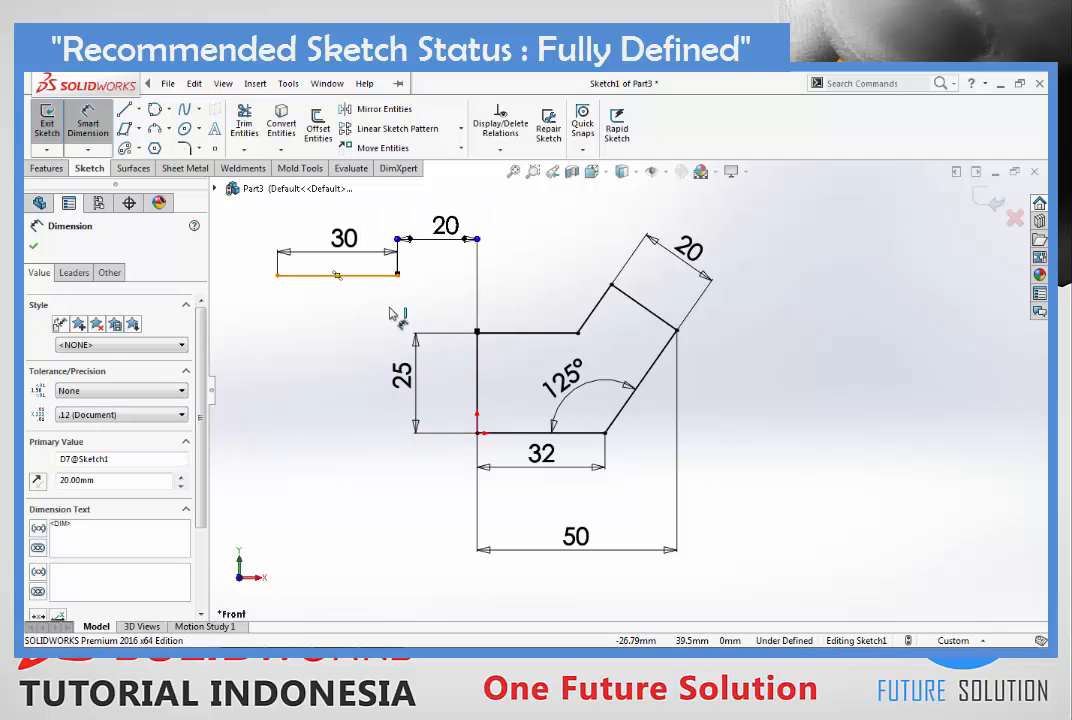
pyautogui.click(503, 436)
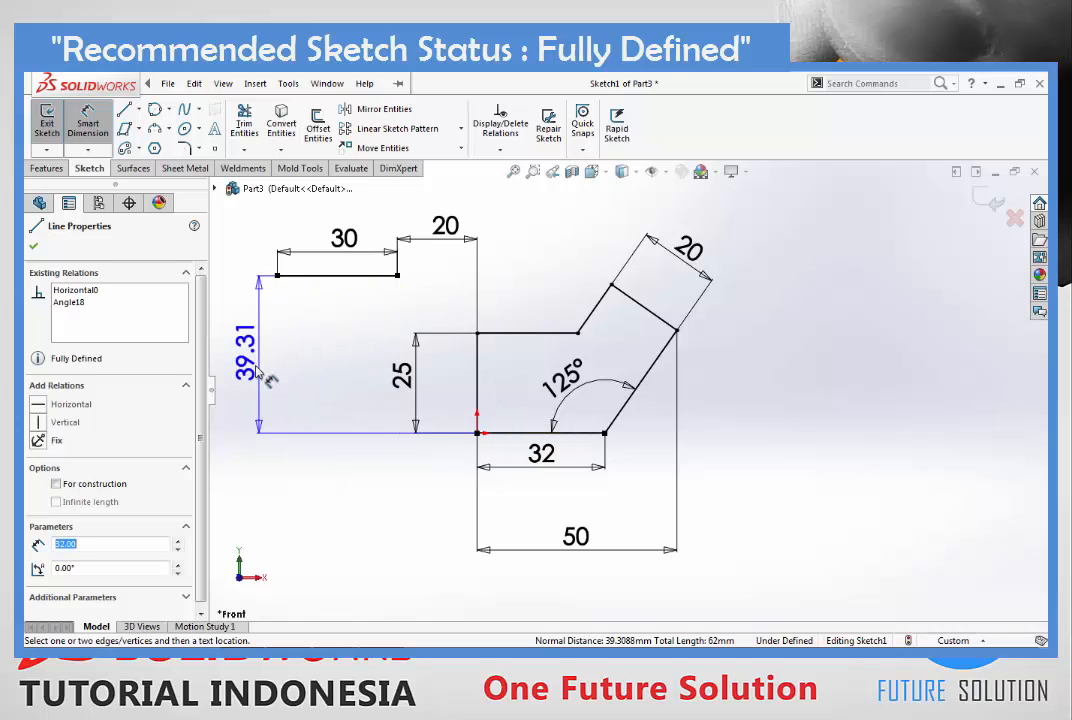
pyautogui.click(262, 377)
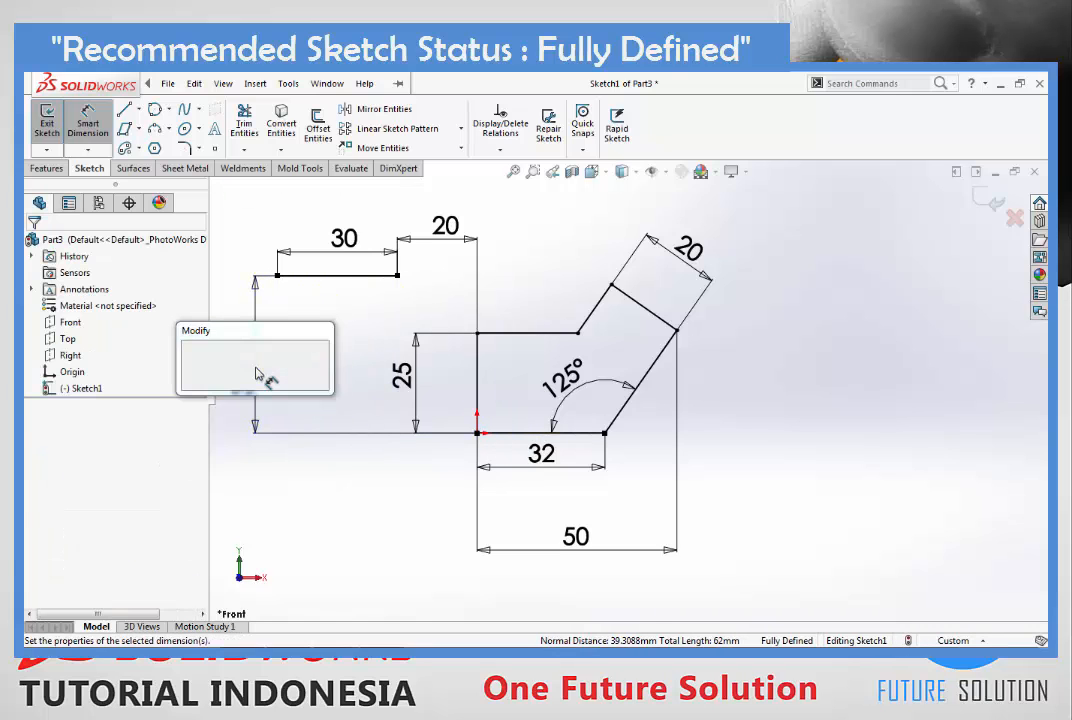
pyautogui.write('40')
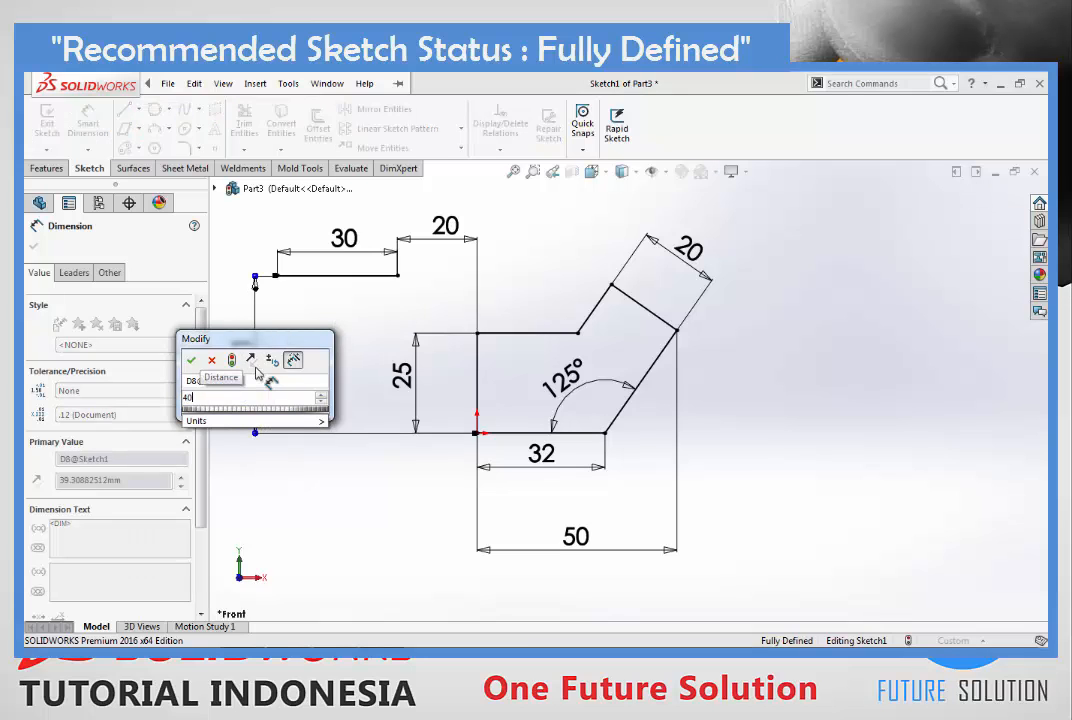
pyautogui.press('Return')
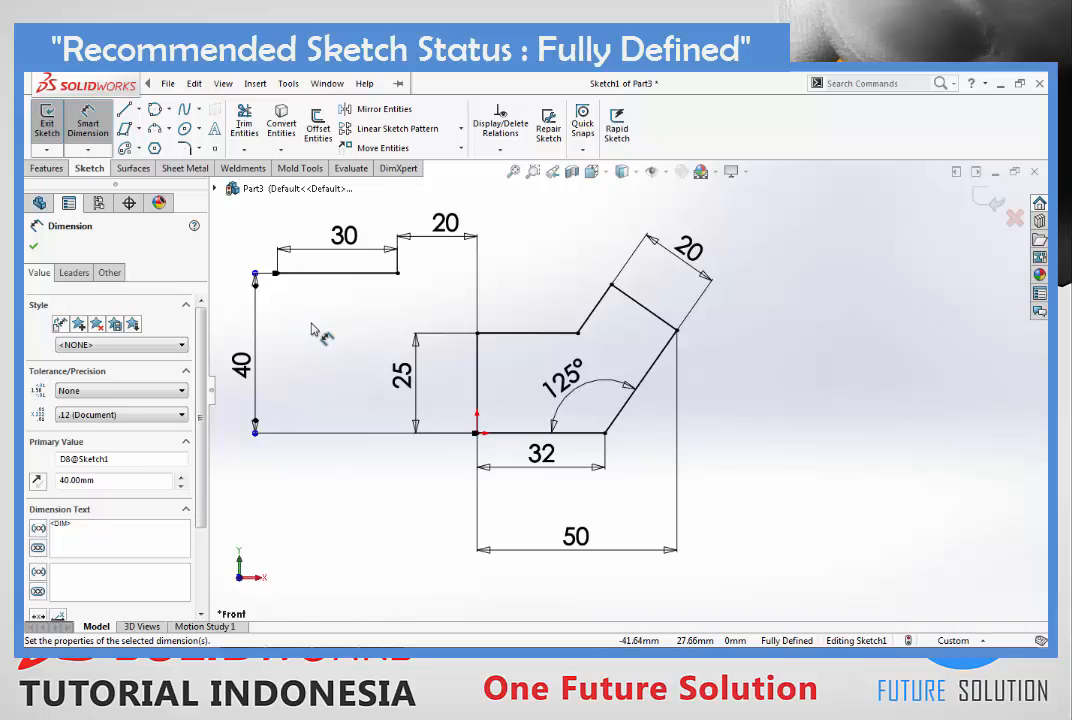
pyautogui.press('Escape')
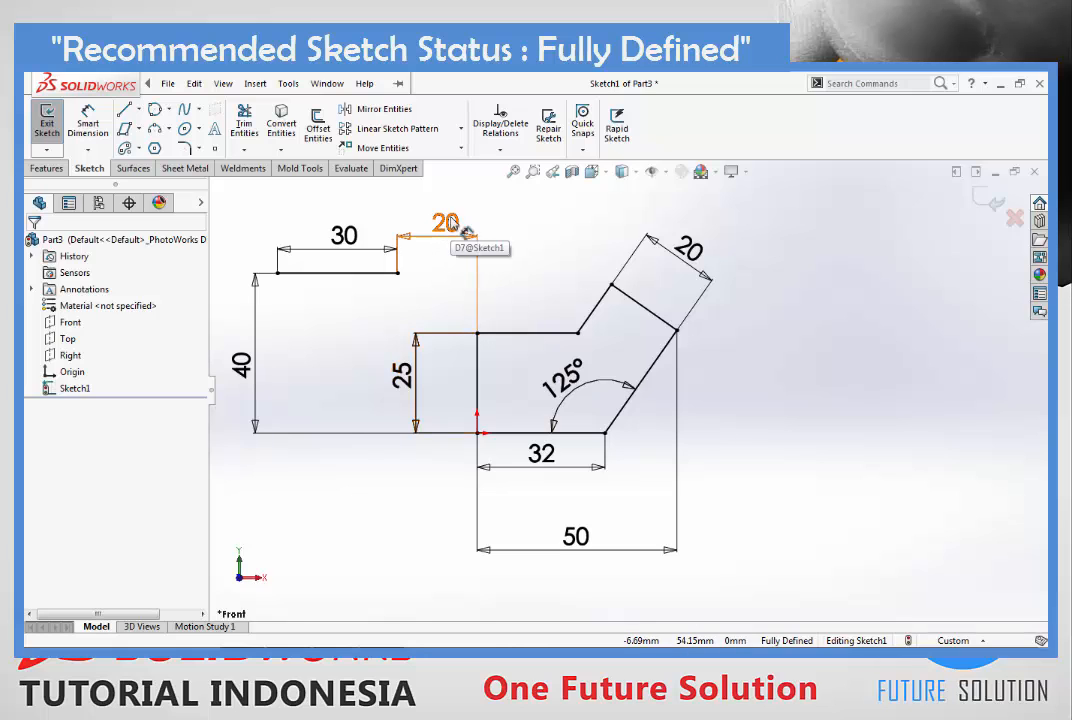
# - Delete the 20 mm and 40 mm dimensions that locate the separate line relative to the profile
pyautogui.click(457, 251)
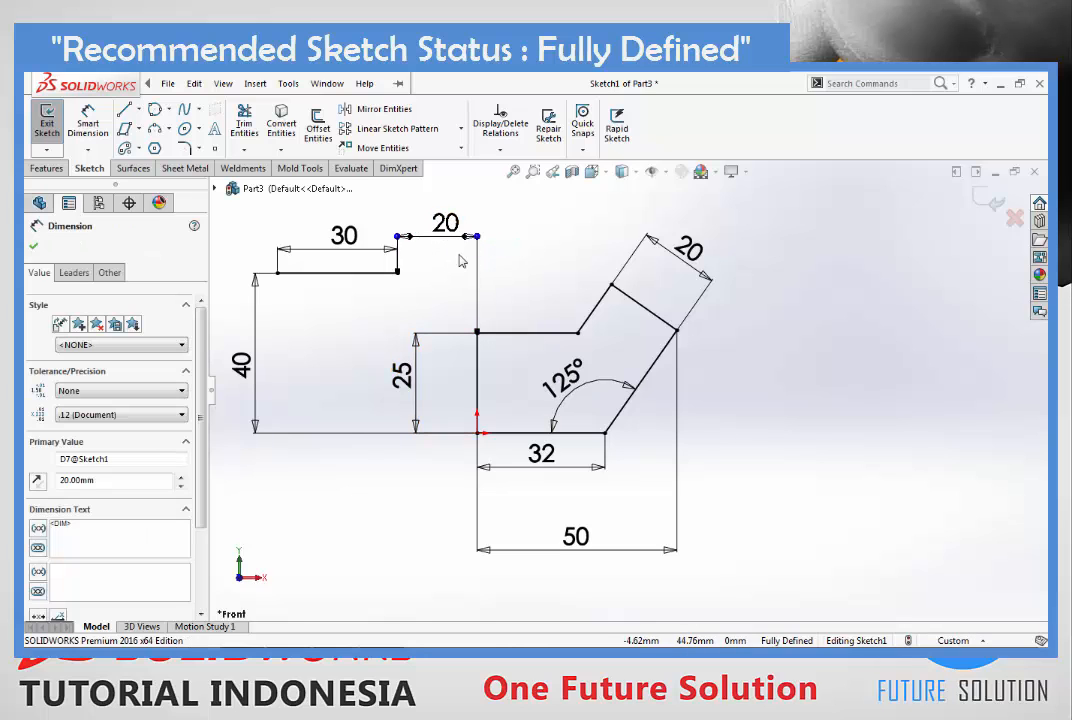
pyautogui.press('Delete')
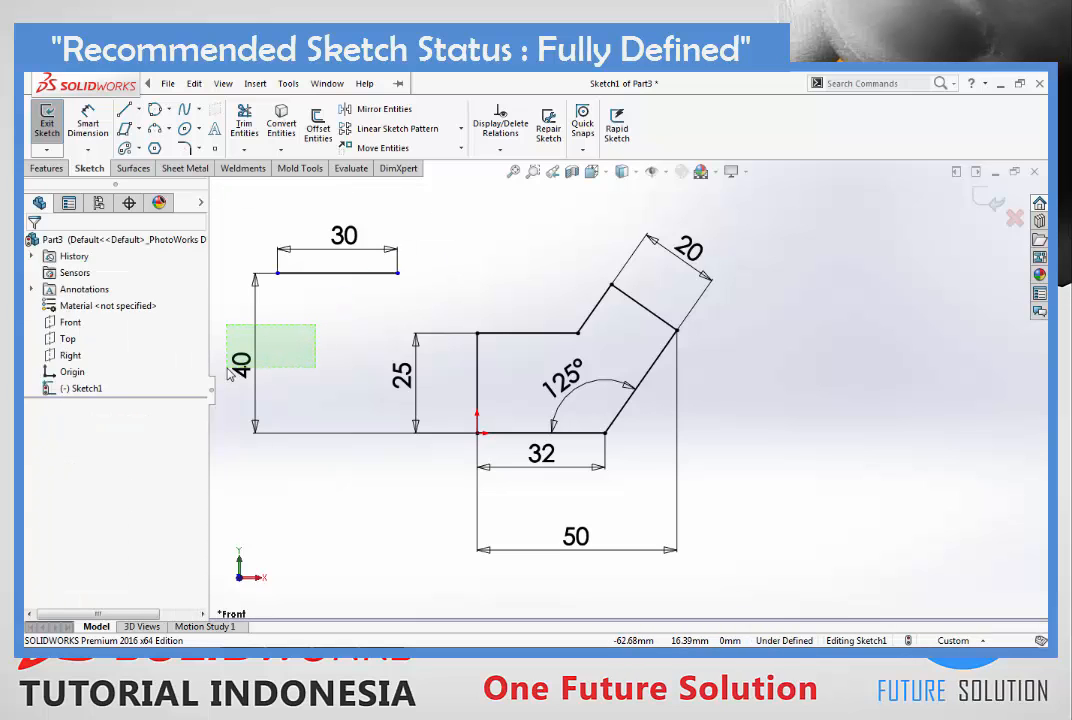
pyautogui.click(250, 383)
pyautogui.press('Delete')
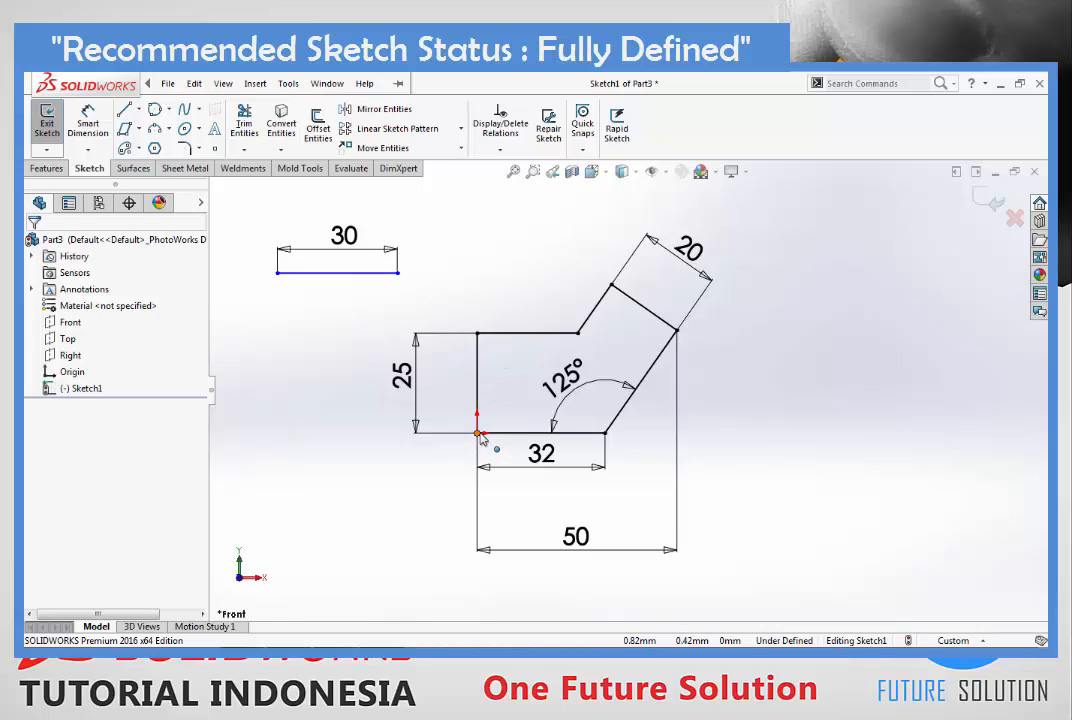
# - Merge the 30 mm line's right endpoint with the profile's lower-left corner at the origin
pyautogui.click(398, 279)
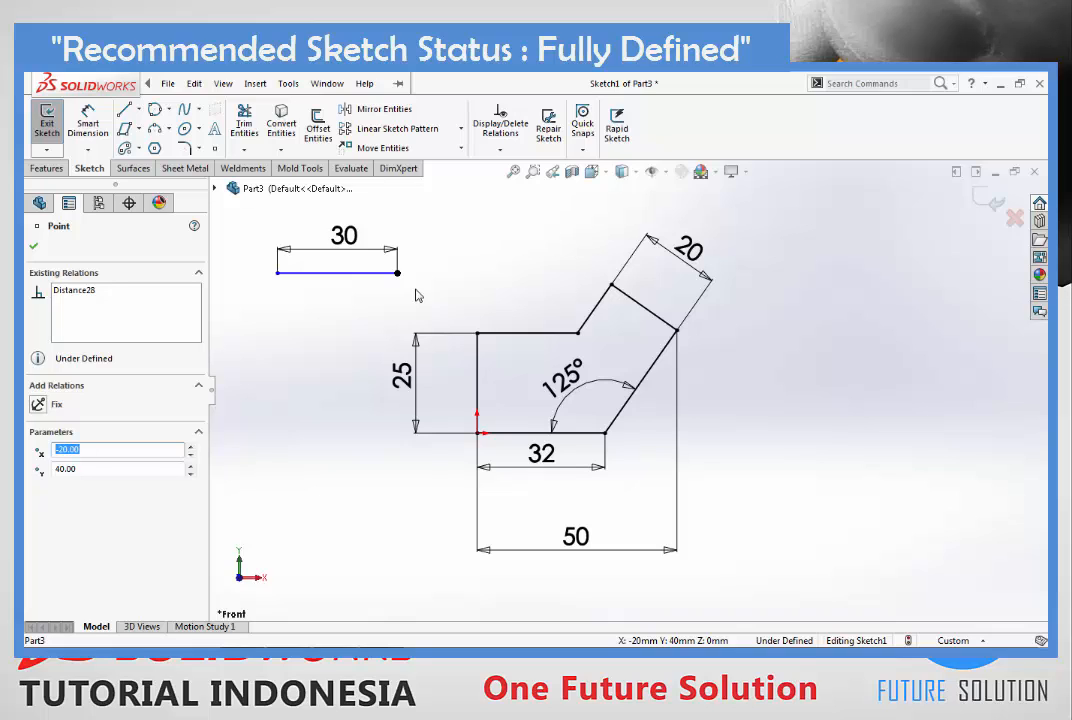
pyautogui.keyDown('ctrl'); pyautogui.click(479, 435); pyautogui.keyUp('ctrl')
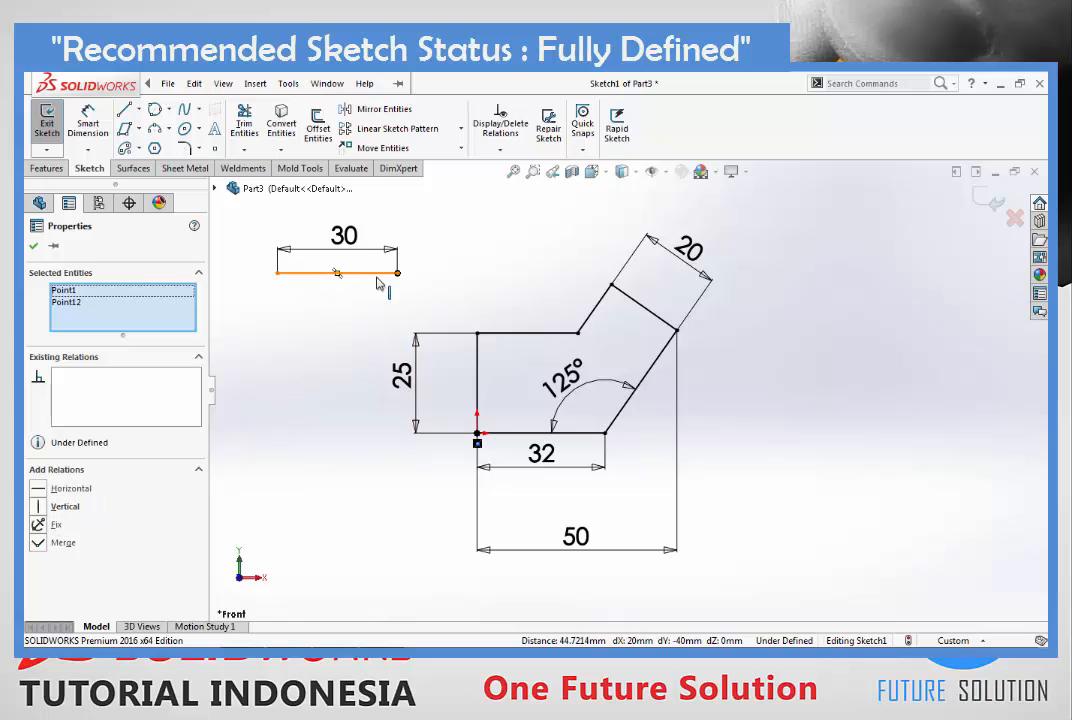
pyautogui.click(59, 550)
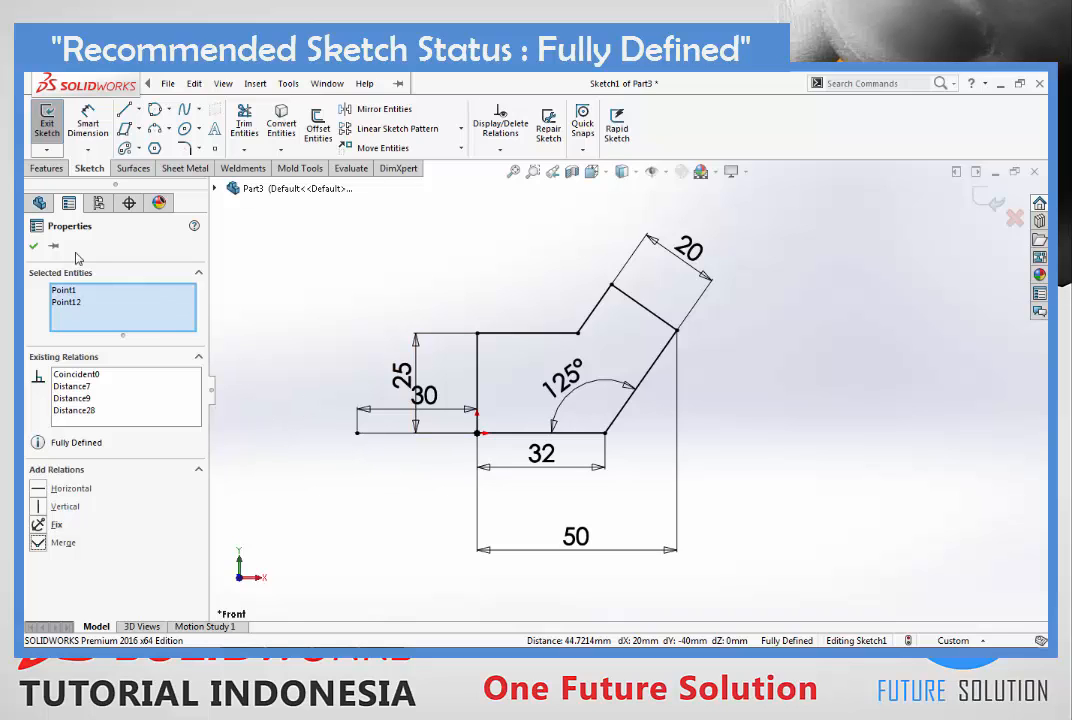
pyautogui.click(404, 275)
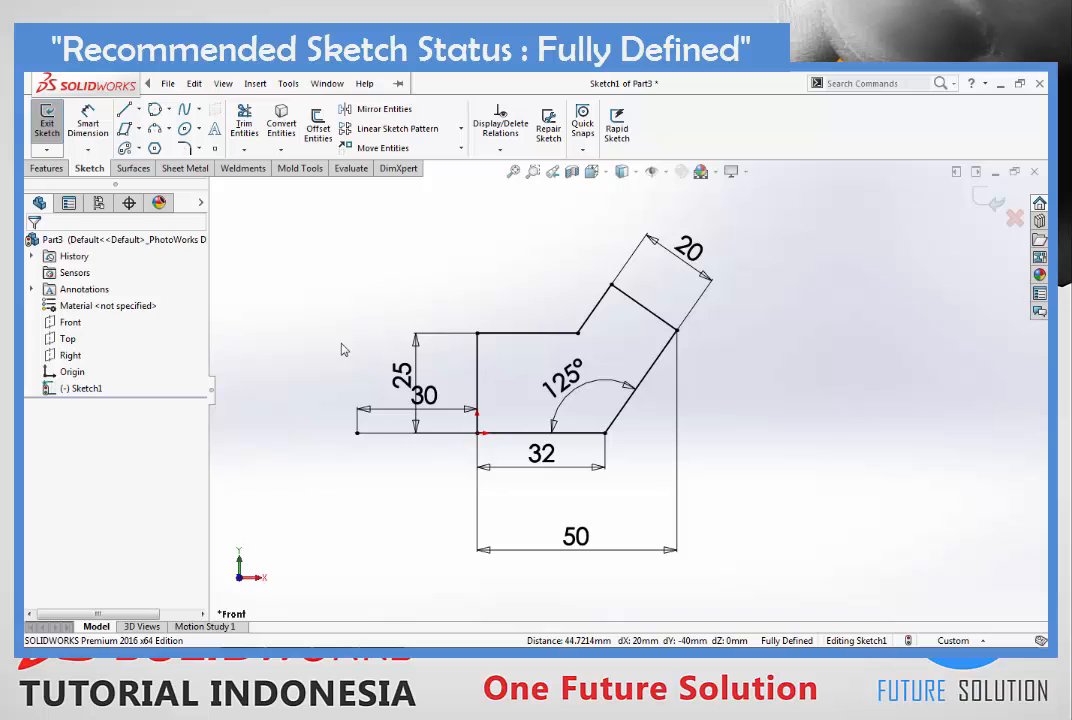
# - Delete the separate 30 mm horizontal line attached to the profile's lower-left corner and exit the sketch
pyautogui.click(377, 435)
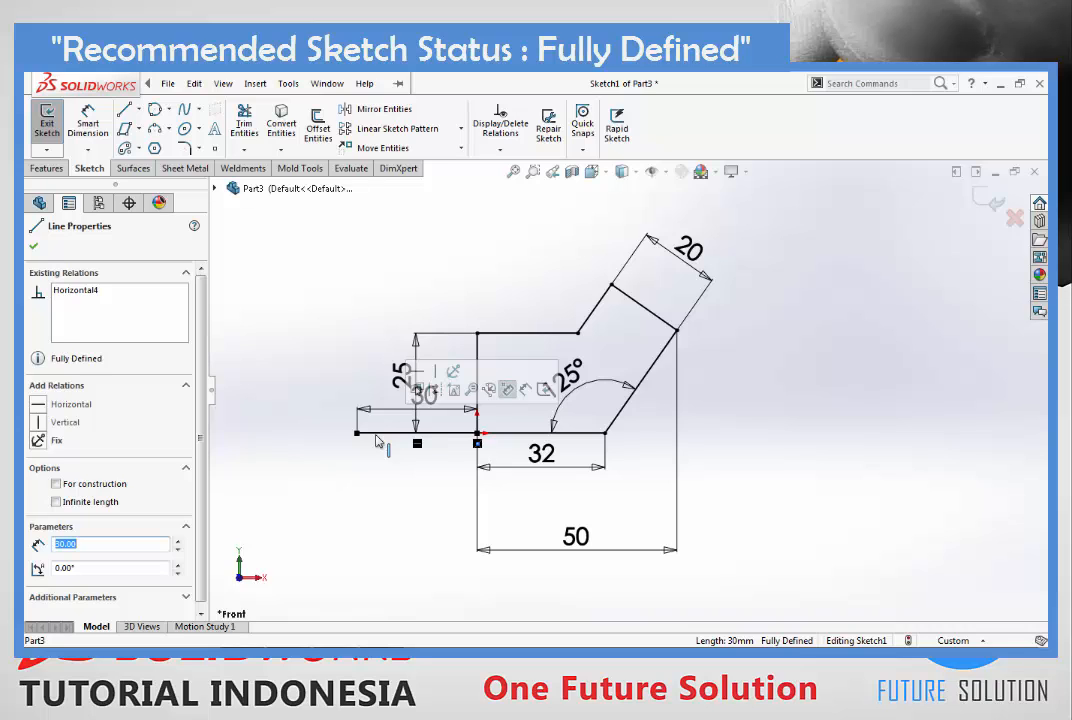
pyautogui.press('Delete')
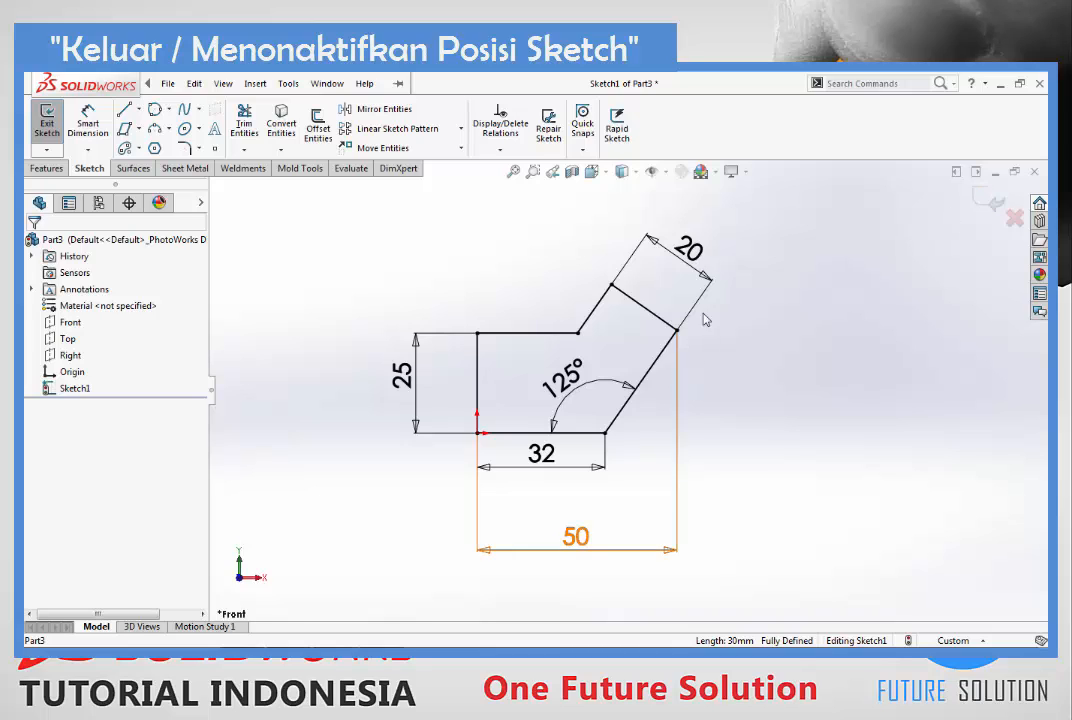
pyautogui.click(990, 204)
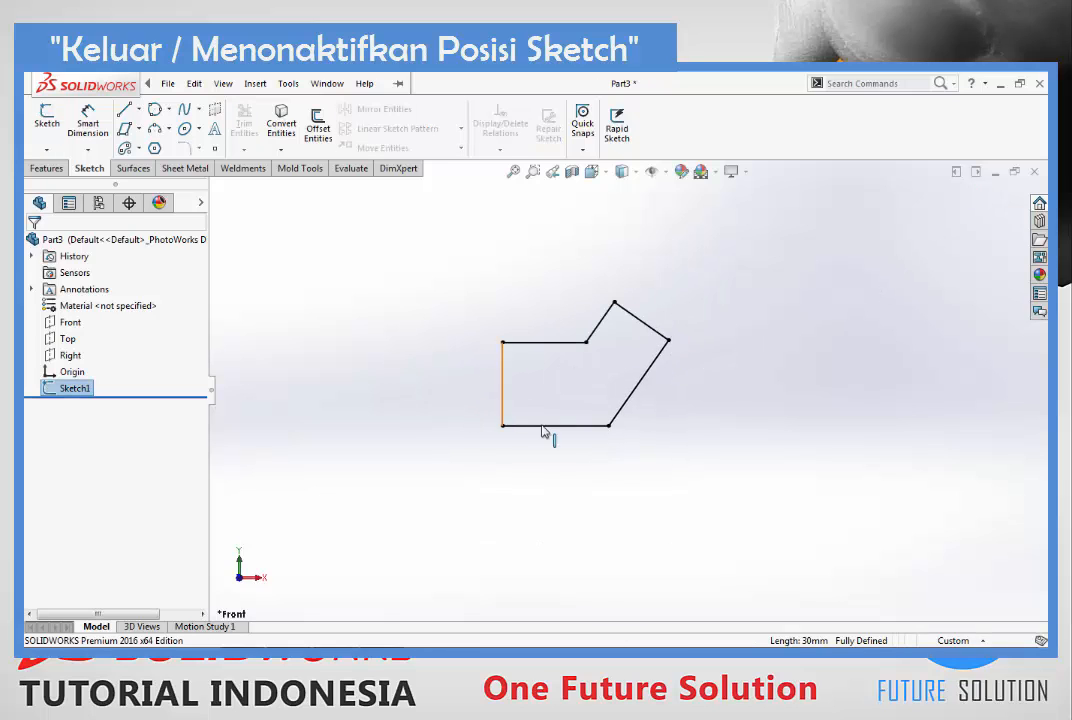
pyautogui.click(690, 298)
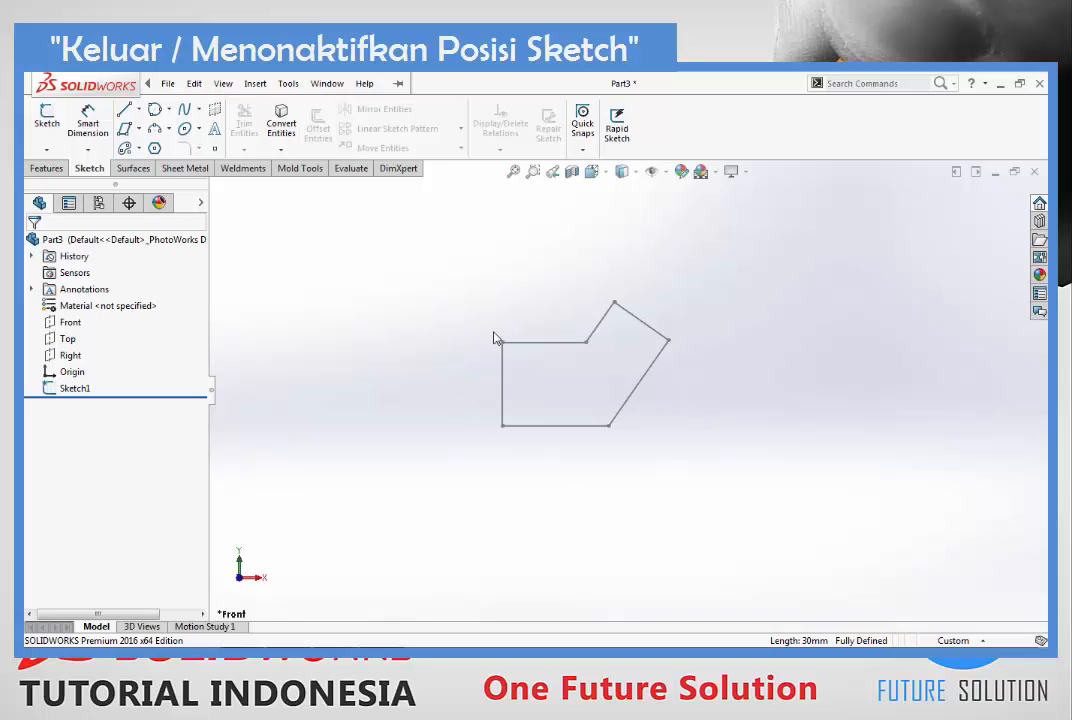
pyautogui.click(74, 391)
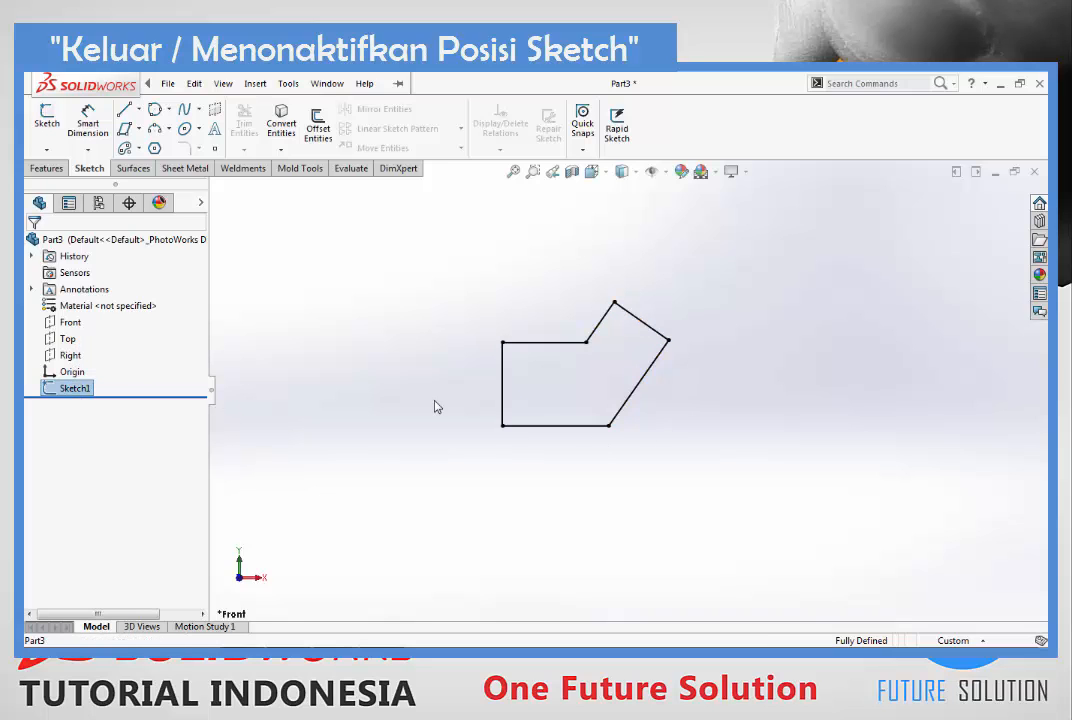
pyautogui.click(381, 490)
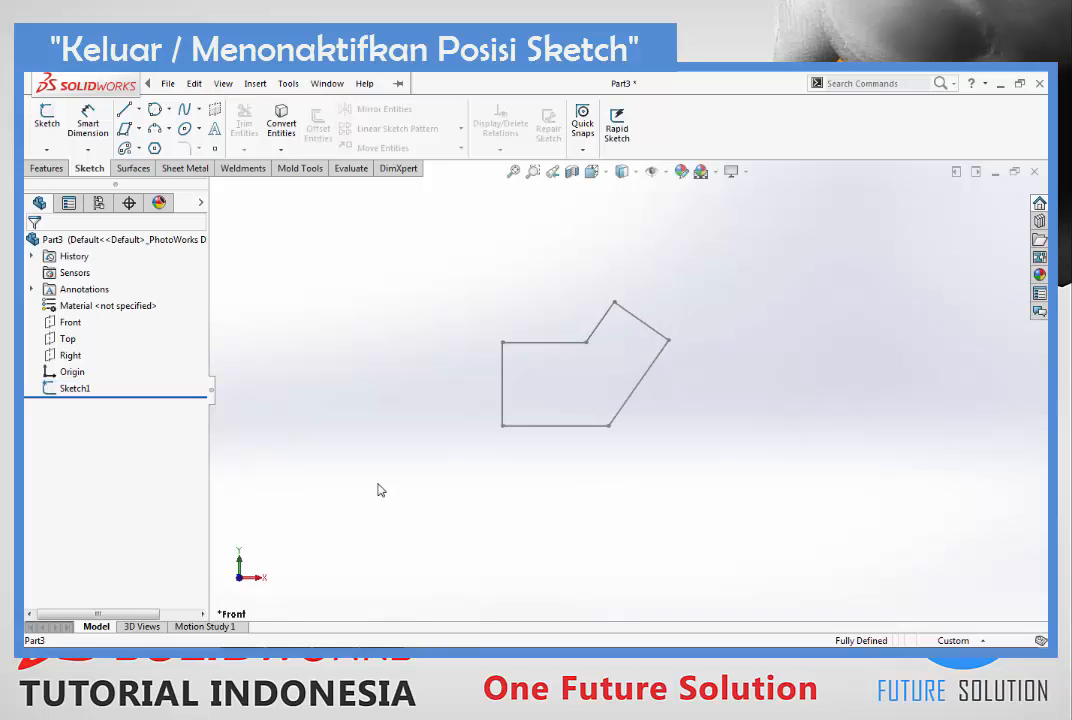
pyautogui.click(77, 389)
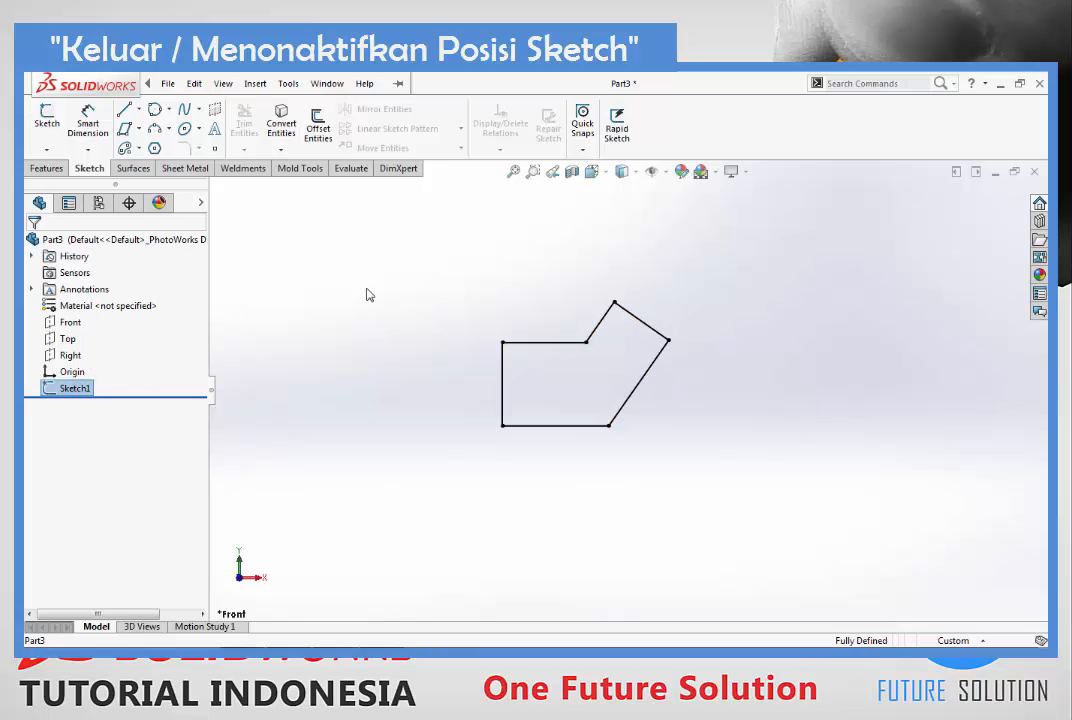
pyautogui.click(309, 286)
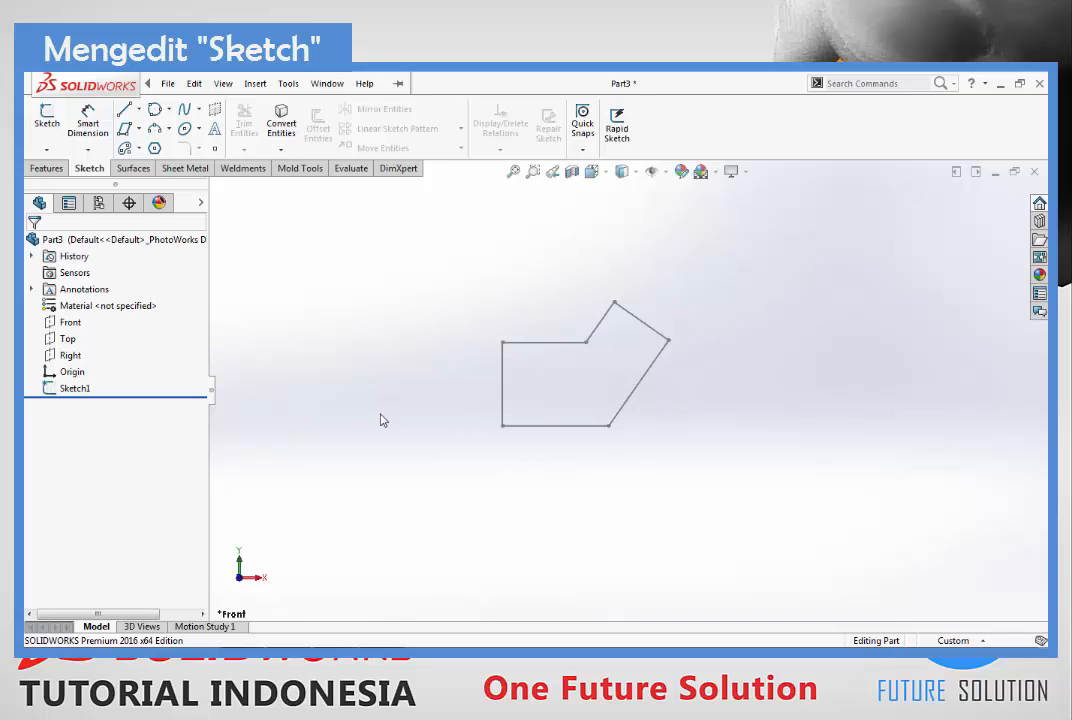
# - Open Sketch1 for editing from the feature tree and exit the sketch
pyautogui.rightClick(81, 391)
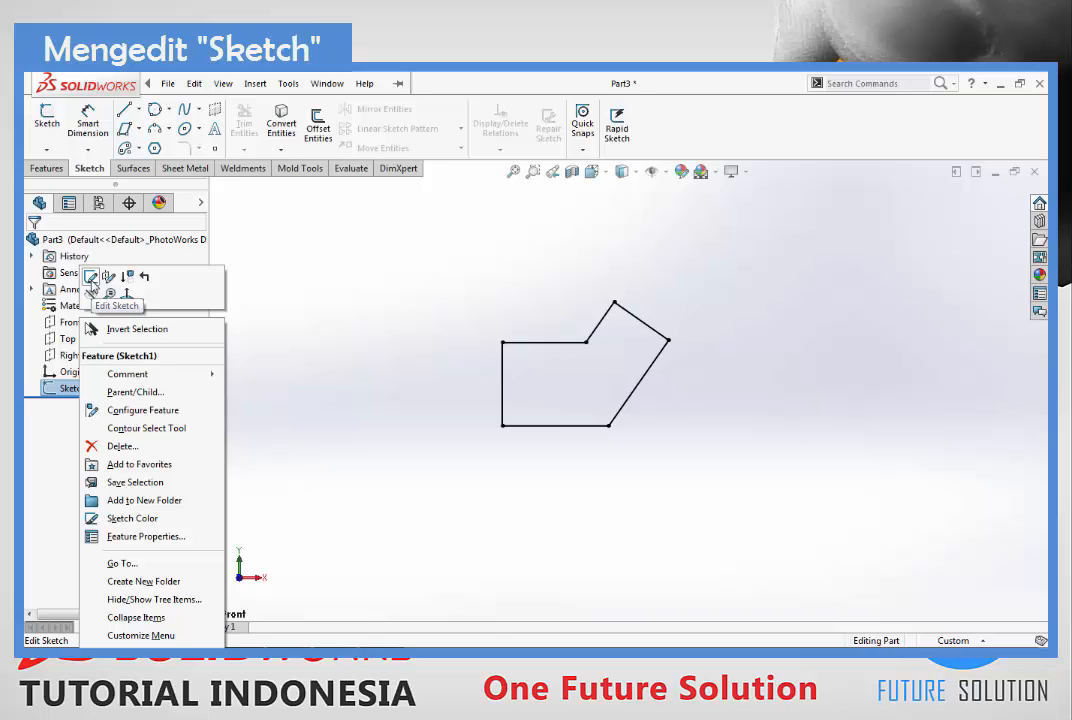
pyautogui.click(91, 277)
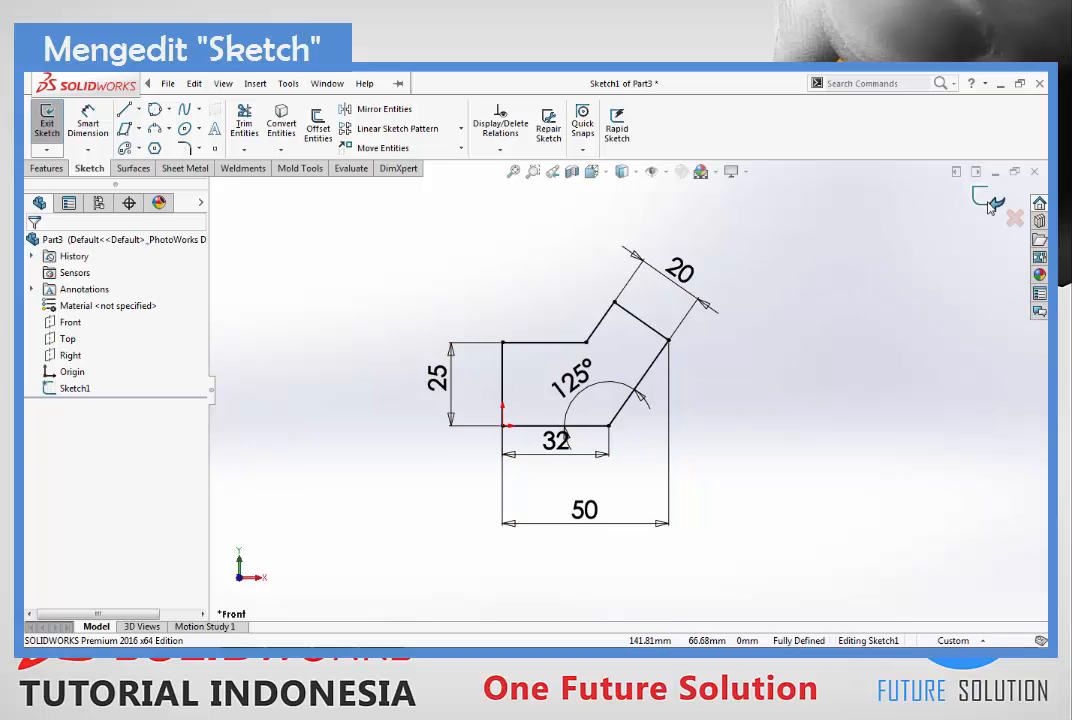
pyautogui.click(990, 204)
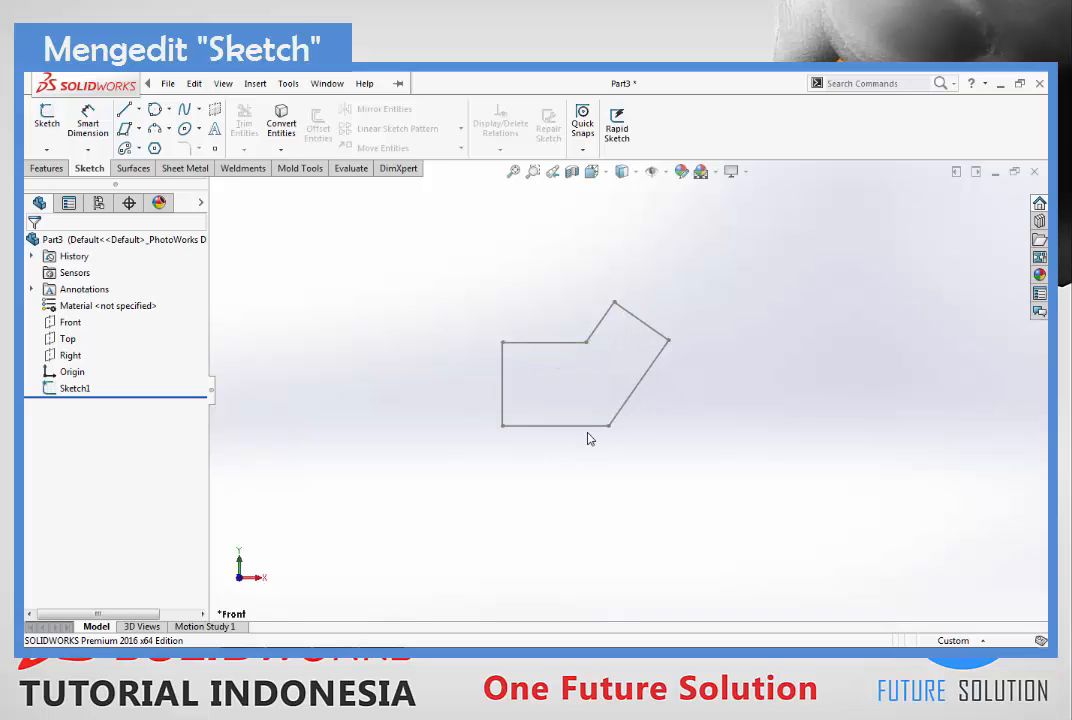
# - Select Sketch1 in the graphics area by its upper horizontal line
pyautogui.click(548, 343)
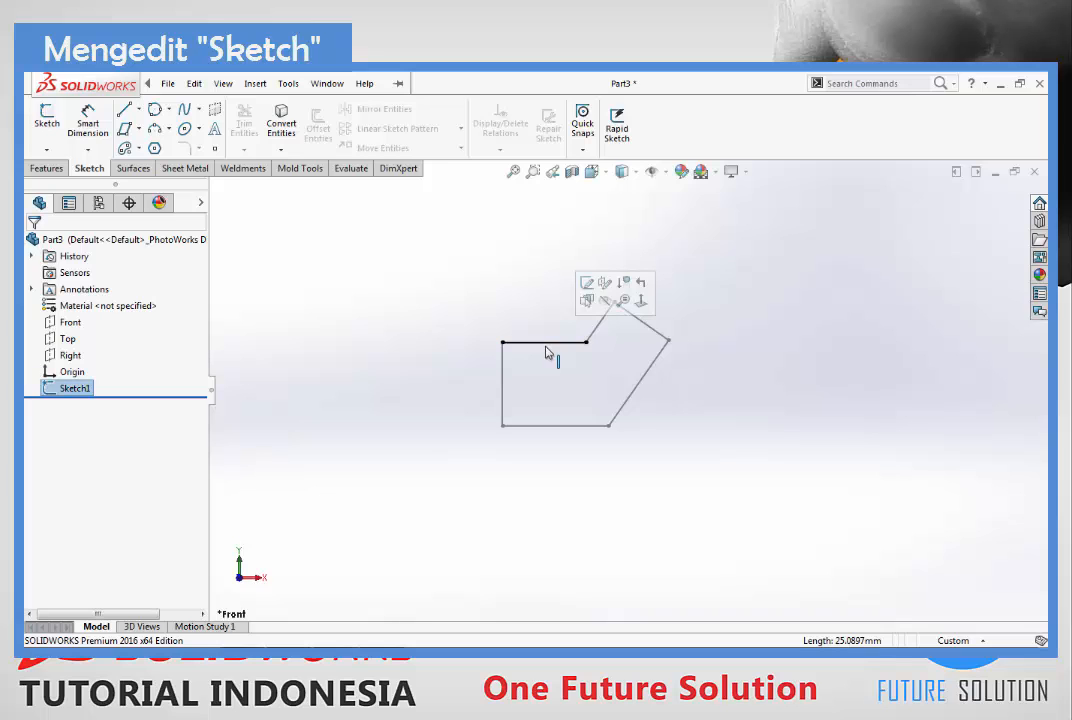